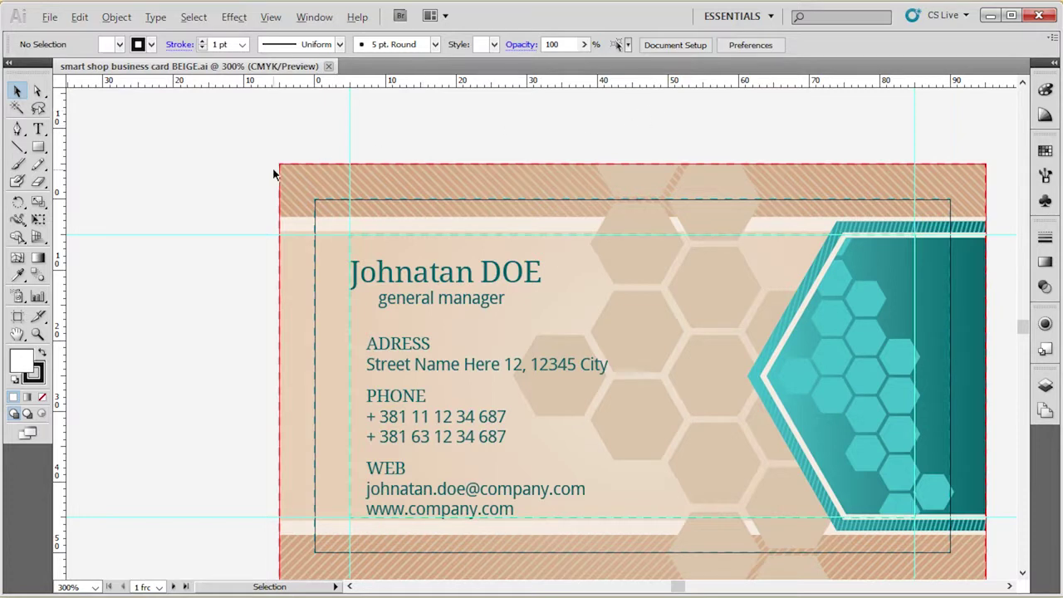
Zoom out to 200% so both card sides and the print-info table are visible.
{"action": "scroll", "coordinate": [273, 174], "scroll_direction": "down", "scroll_amount": 1}
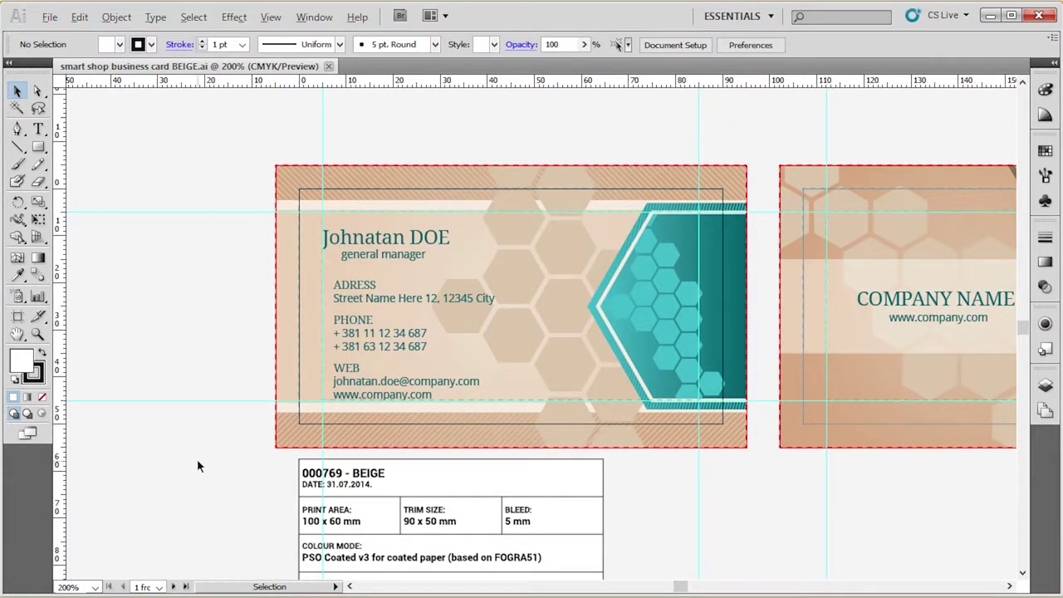
{"action": "scroll", "coordinate": [197, 465], "scroll_direction": "down", "scroll_amount": 1}
{"action": "scroll", "coordinate": [576, 554], "scroll_direction": "up", "scroll_amount": 1}
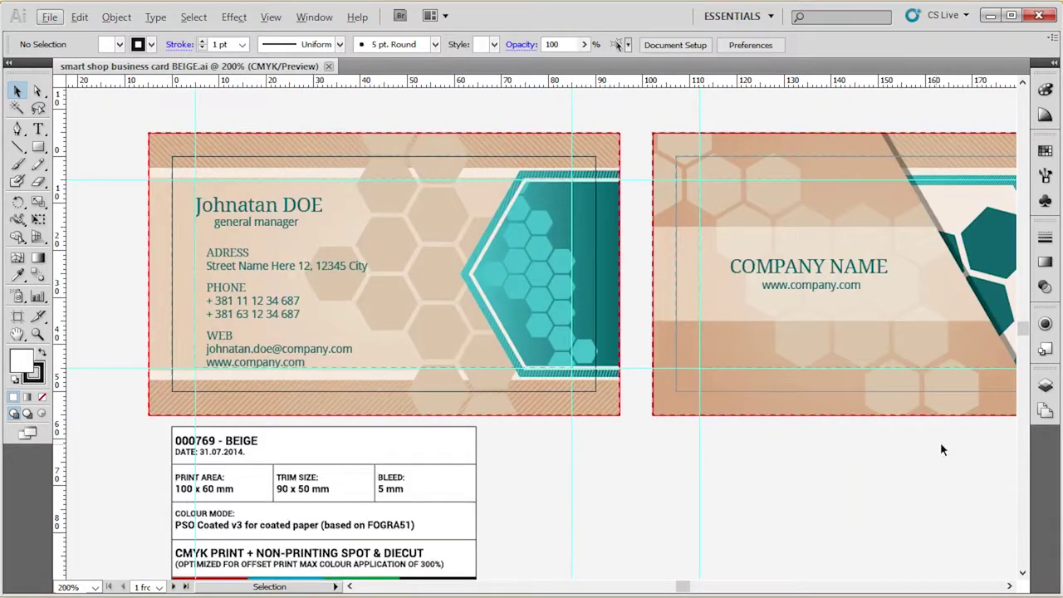
{"action": "left_click", "coordinate": [1047, 386]}
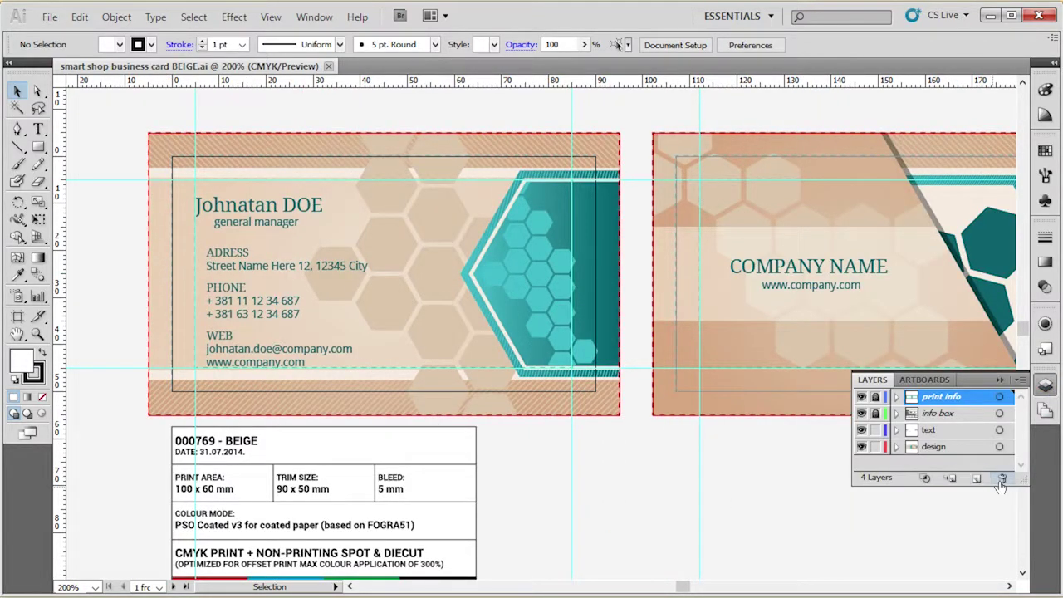
Enlarge the layers list and inspect each layer, isolating the print info layer.
{"action": "left_click_drag", "start_coordinate": [995, 488], "coordinate": [999, 546]}
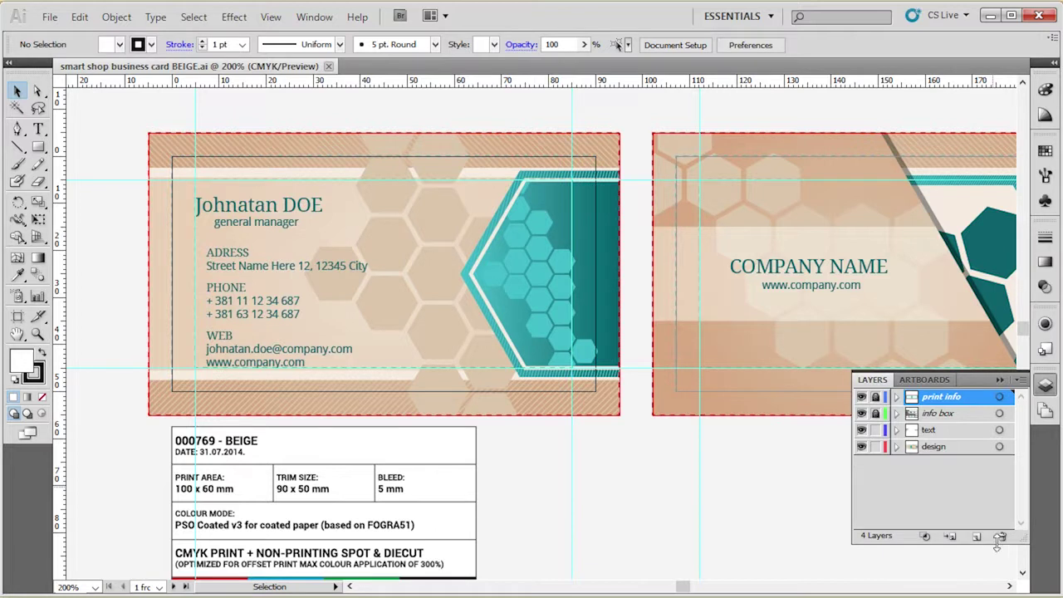
{"action": "left_click", "coordinate": [971, 415]}
{"action": "left_click", "coordinate": [964, 431]}
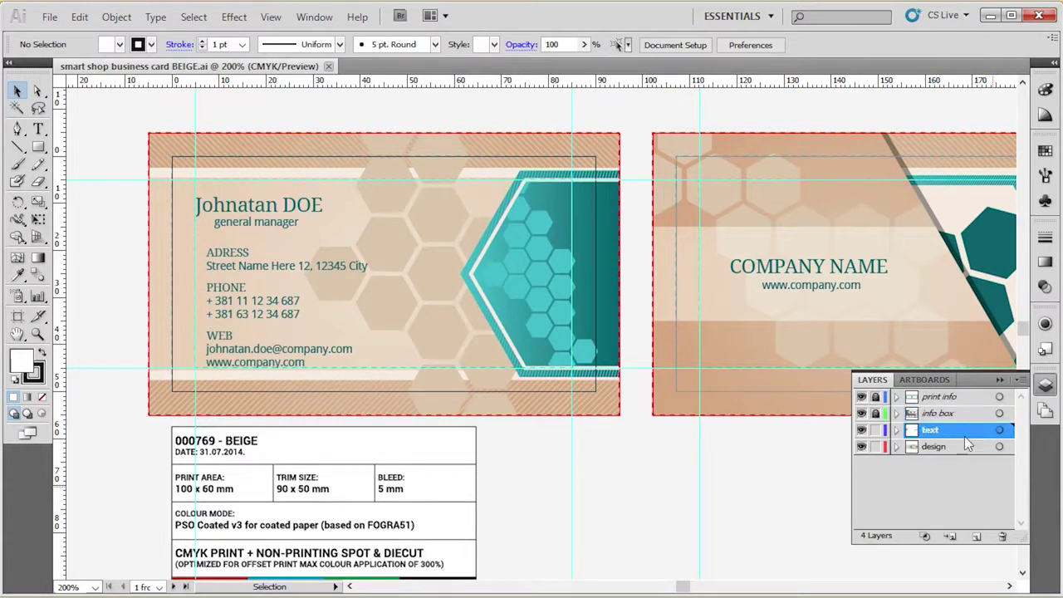
{"action": "left_click", "coordinate": [965, 447]}
{"action": "left_click", "coordinate": [957, 399]}
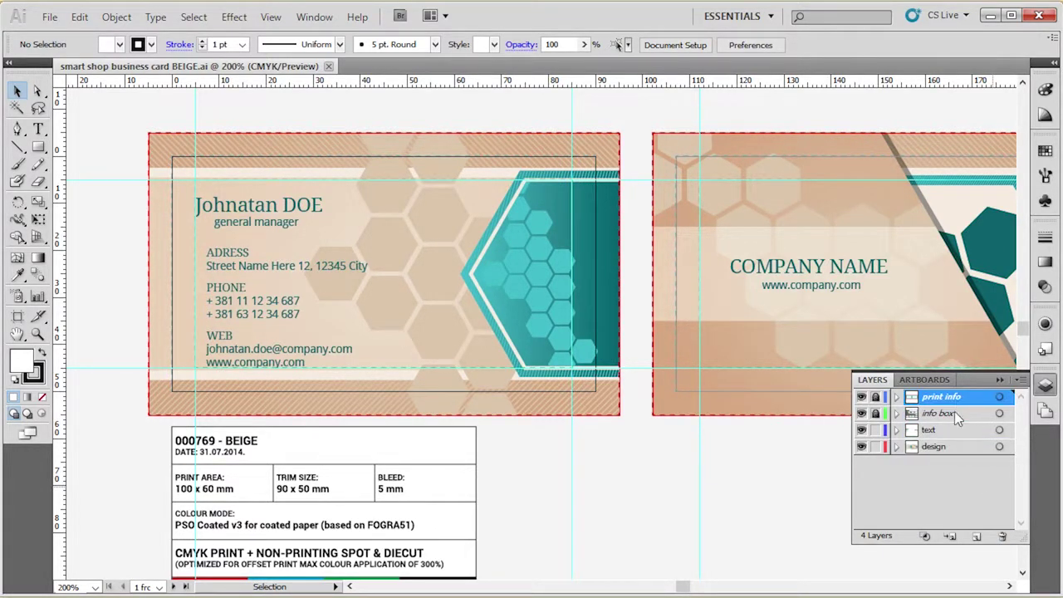
{"action": "left_click", "coordinate": [954, 412]}
{"action": "left_click", "coordinate": [862, 397], "text": "alt"}
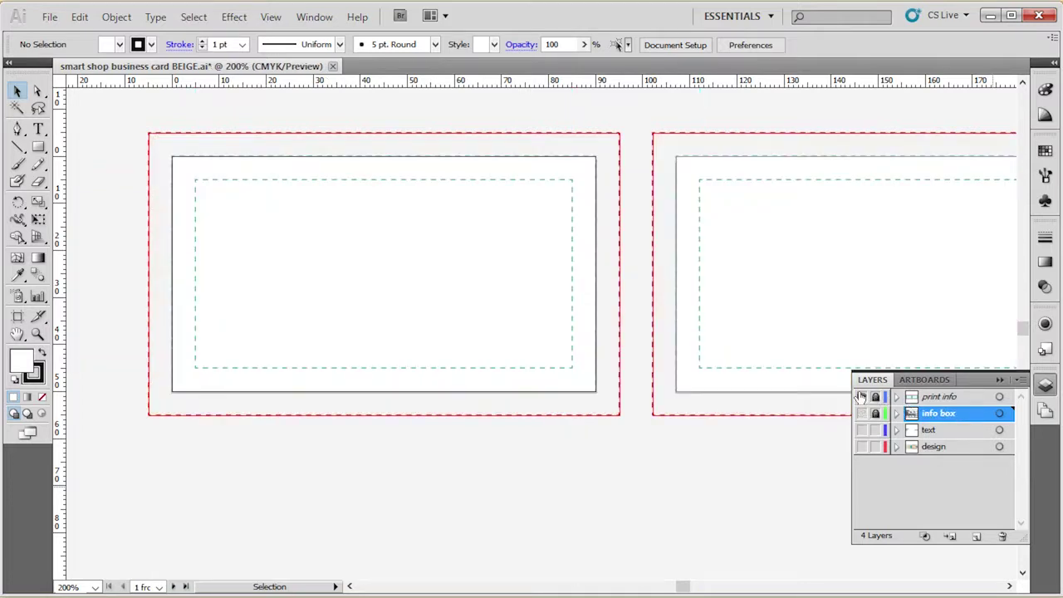
{"action": "double_click", "coordinate": [956, 397]}
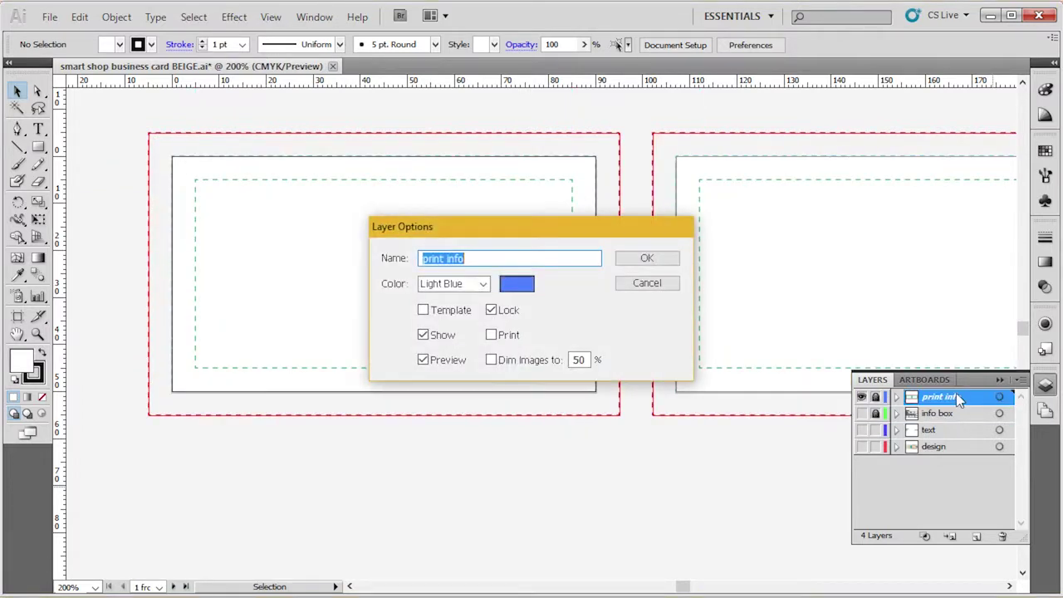
{"action": "left_click", "coordinate": [627, 285]}
Show the info box, text and design layers again and hide the print info layer.
{"action": "left_click", "coordinate": [862, 413]}
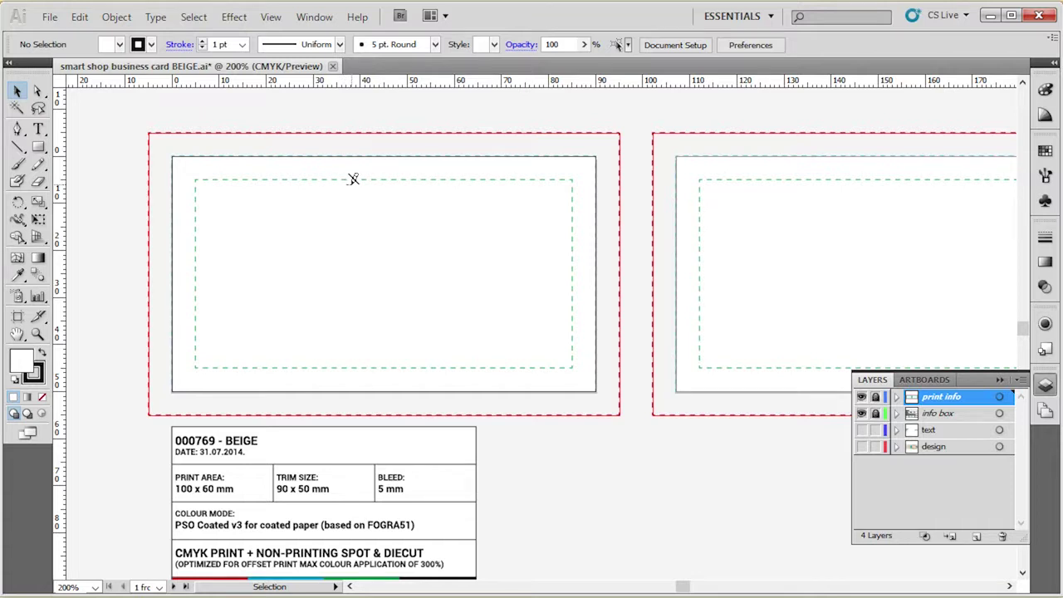
{"action": "scroll", "coordinate": [461, 302], "scroll_direction": "down", "scroll_amount": 1}
{"action": "scroll", "coordinate": [473, 290], "scroll_direction": "up", "scroll_amount": 1}
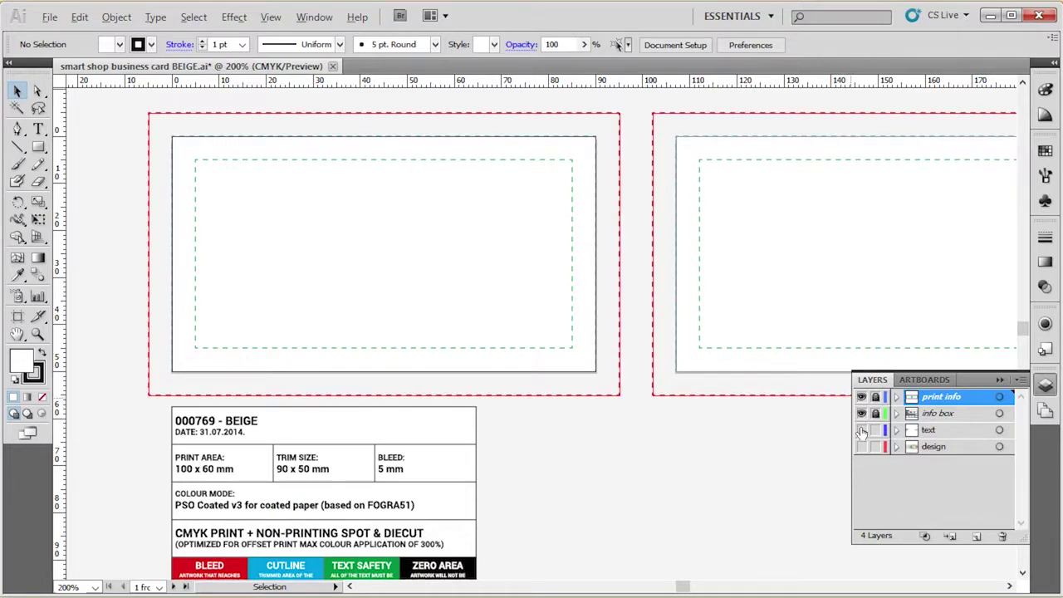
{"action": "left_click_drag", "start_coordinate": [862, 431], "coordinate": [863, 459]}
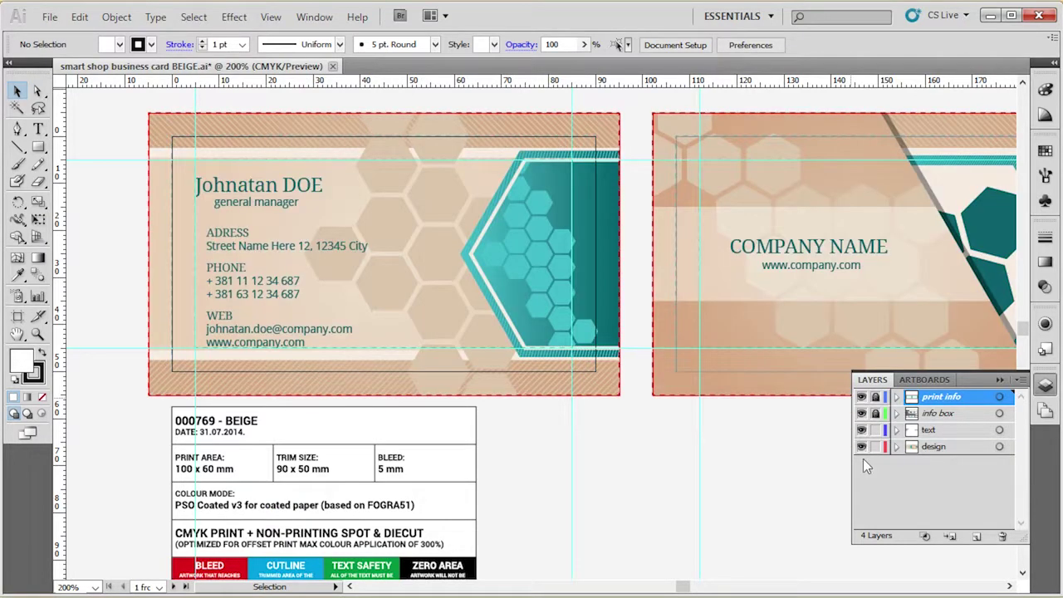
{"action": "left_click", "coordinate": [861, 398]}
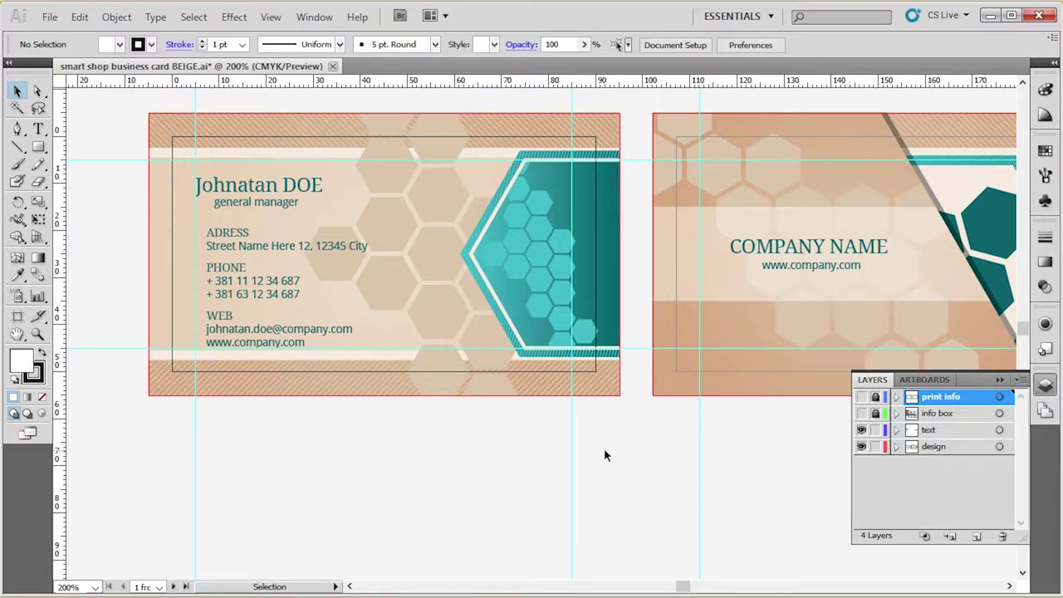
Try a dark brown fill on both cards' hexagon patterns, then undo it.
{"action": "scroll", "coordinate": [285, 452], "scroll_direction": "down", "scroll_amount": 1}
{"action": "scroll", "coordinate": [396, 251], "scroll_direction": "up", "scroll_amount": 1}
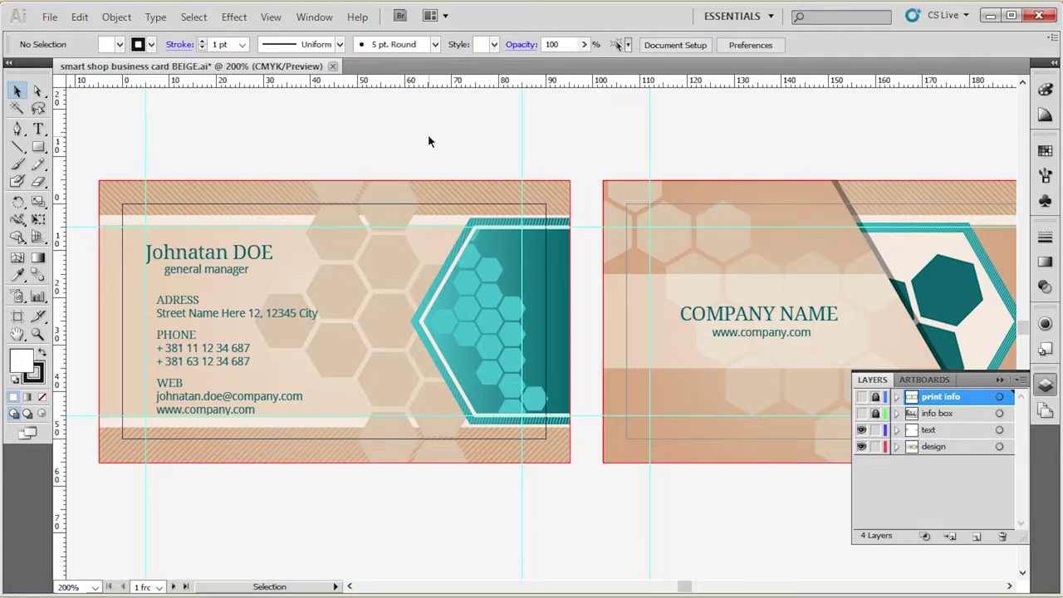
{"action": "left_click", "coordinate": [324, 243]}
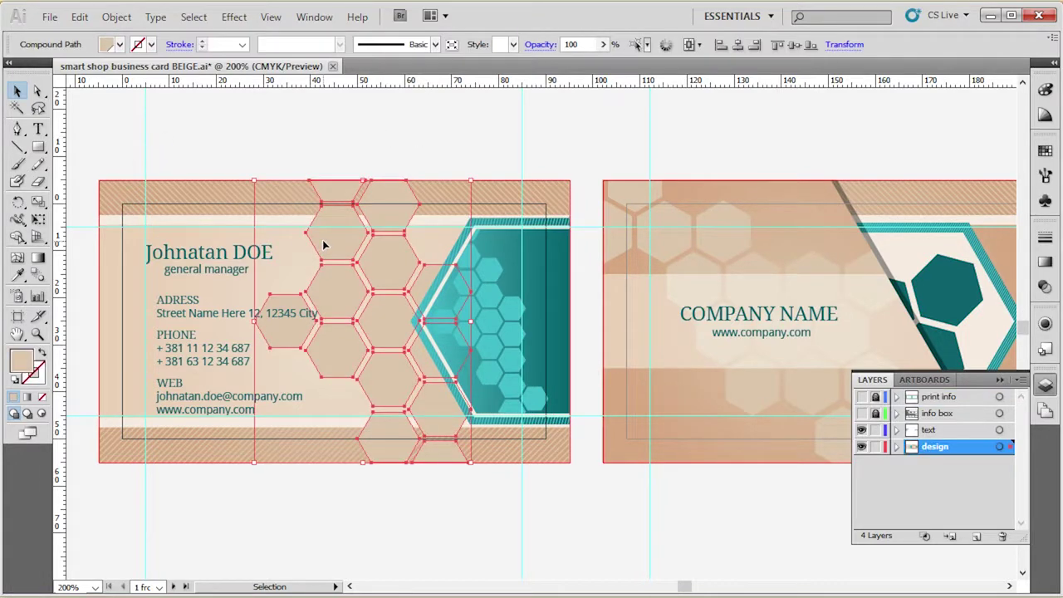
{"action": "left_click", "coordinate": [645, 235], "text": "shift"}
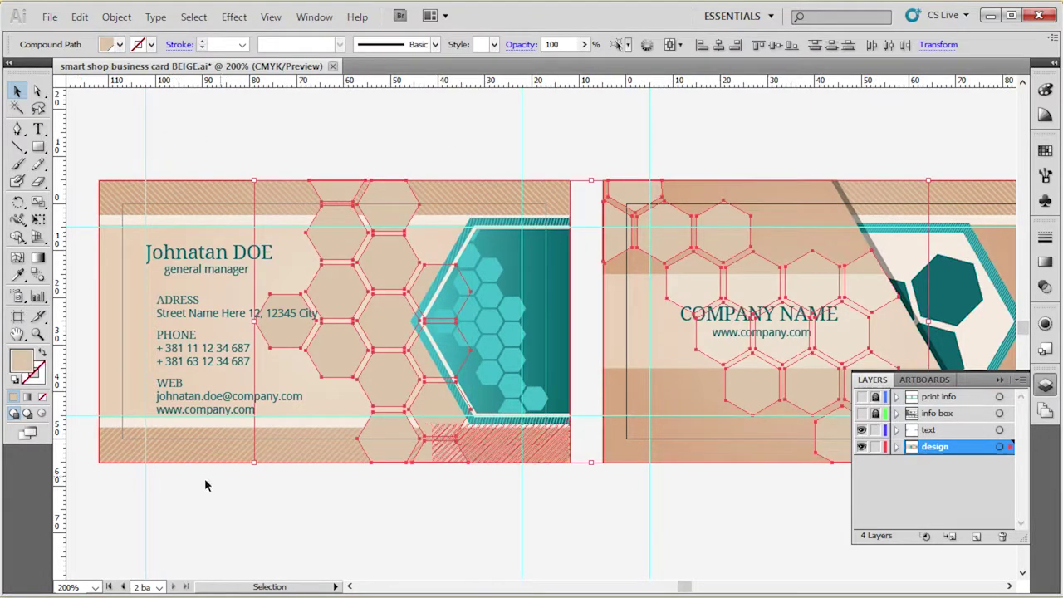
{"action": "double_click", "coordinate": [23, 360]}
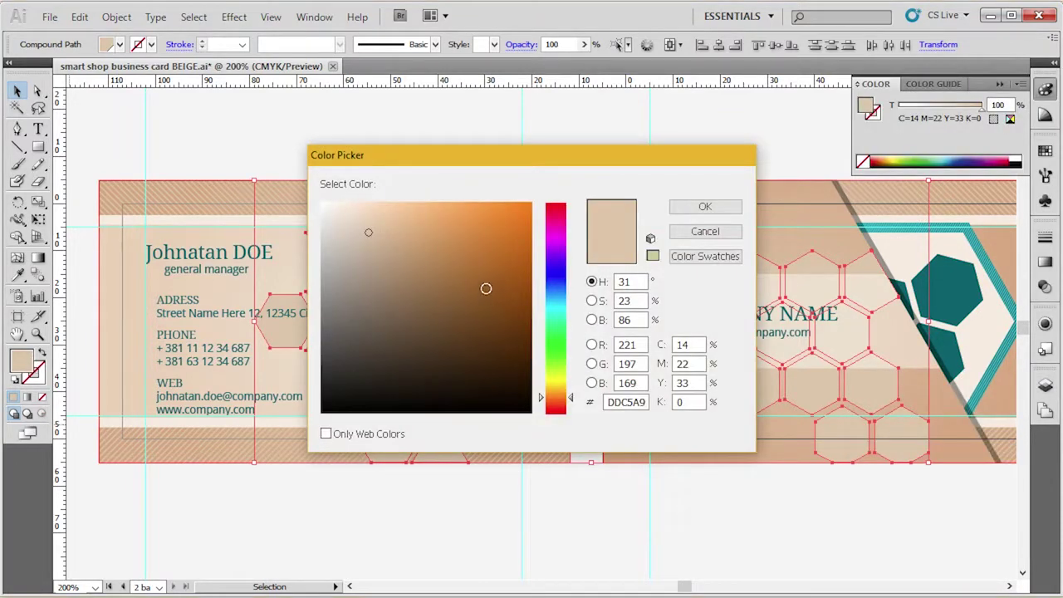
{"action": "left_click", "coordinate": [501, 312]}
{"action": "left_click_drag", "start_coordinate": [501, 313], "coordinate": [501, 327]}
{"action": "left_click_drag", "start_coordinate": [691, 156], "coordinate": [451, 156]}
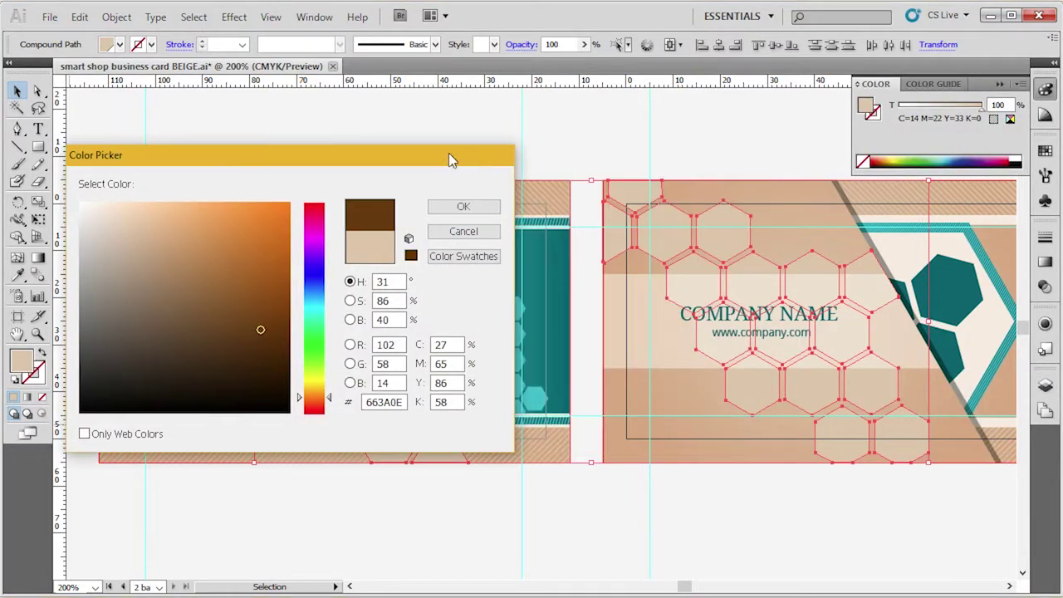
{"action": "left_click", "coordinate": [463, 207]}
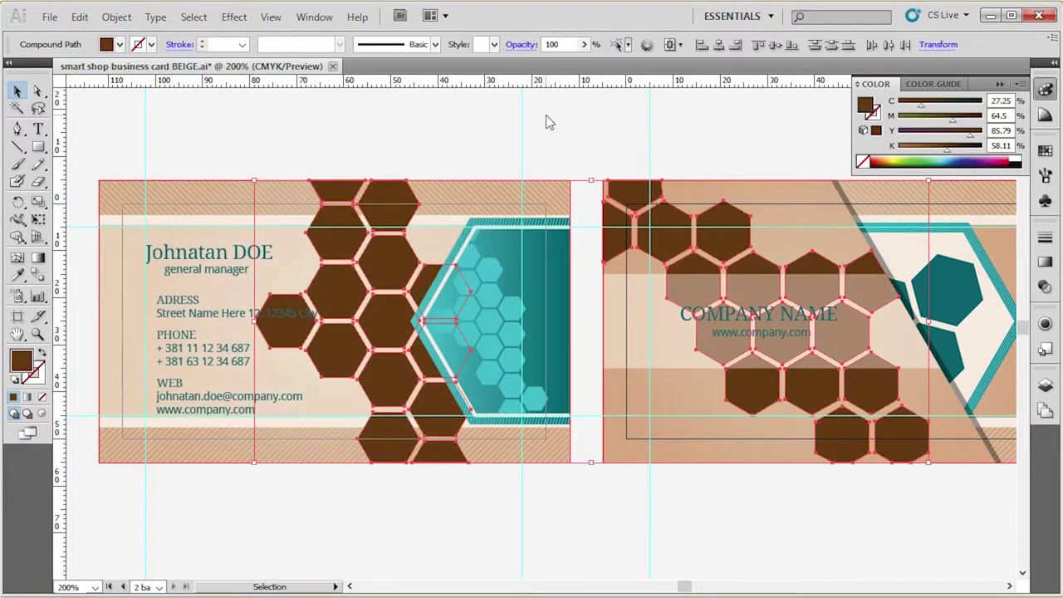
{"action": "key", "text": "ctrl+z"}
Reselect both cards' hexagon patterns and bring up the Swatches panel.
{"action": "left_click", "coordinate": [515, 118]}
{"action": "left_click", "coordinate": [382, 230]}
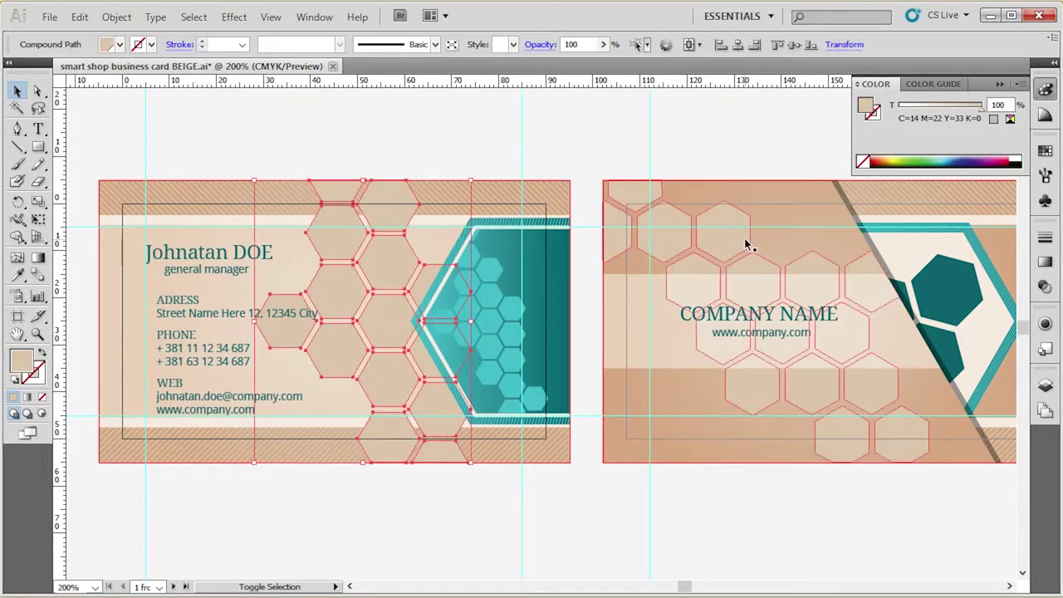
{"action": "left_click", "coordinate": [797, 291], "text": "shift"}
{"action": "left_click", "coordinate": [1046, 151]}
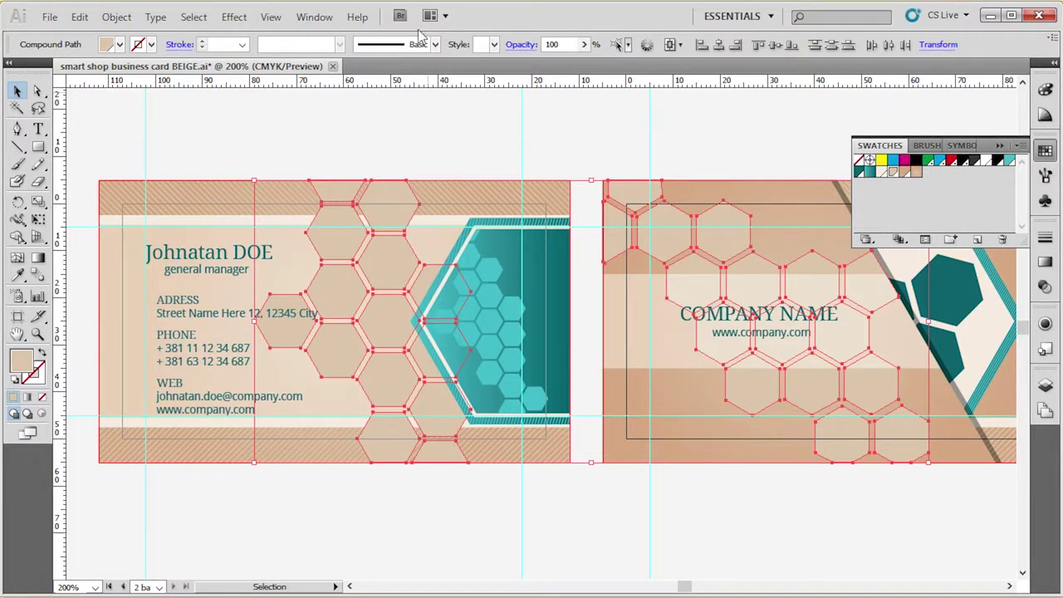
{"action": "left_click", "coordinate": [314, 16]}
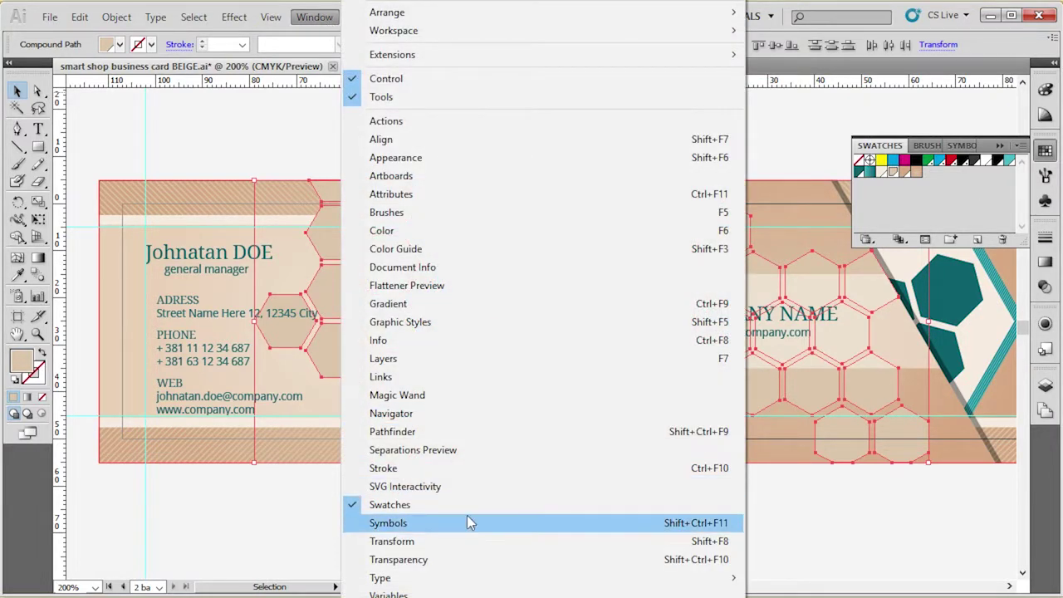
{"action": "left_click", "coordinate": [859, 113]}
{"action": "left_click", "coordinate": [858, 114]}
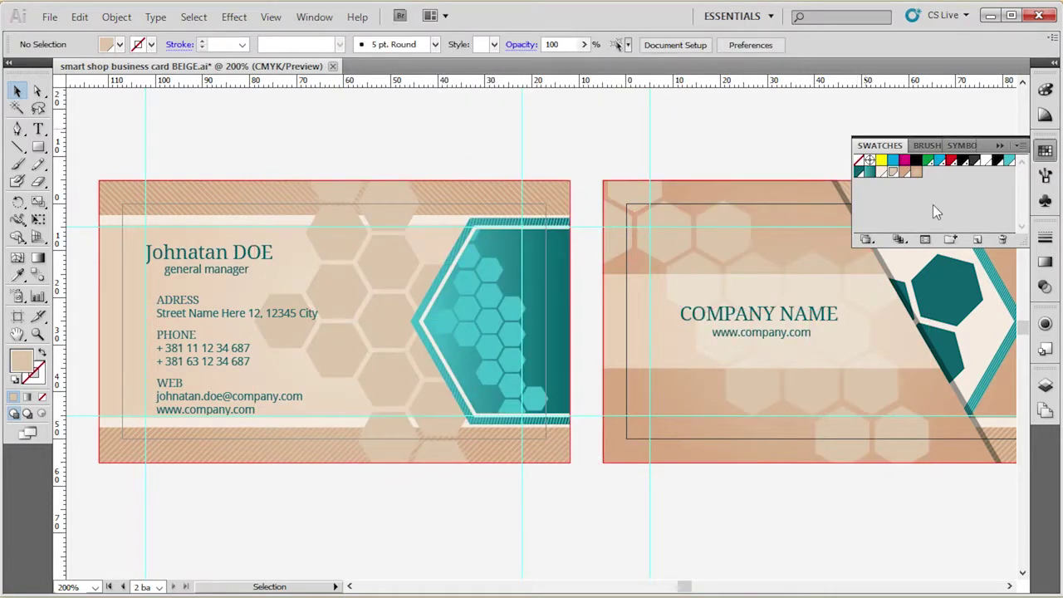
{"action": "left_click", "coordinate": [363, 274]}
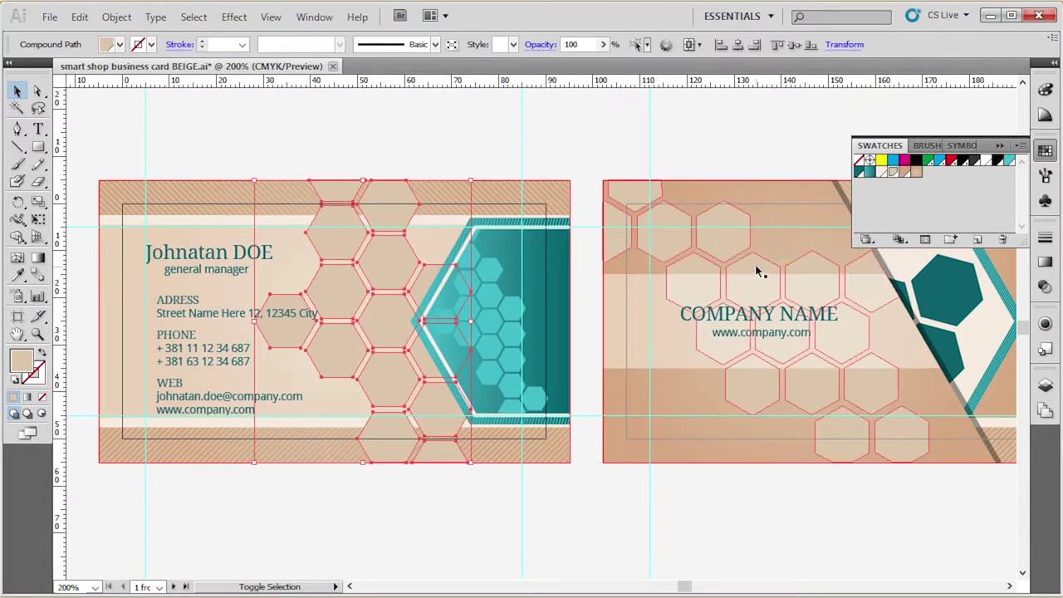
{"action": "left_click", "coordinate": [739, 240], "text": "shift"}
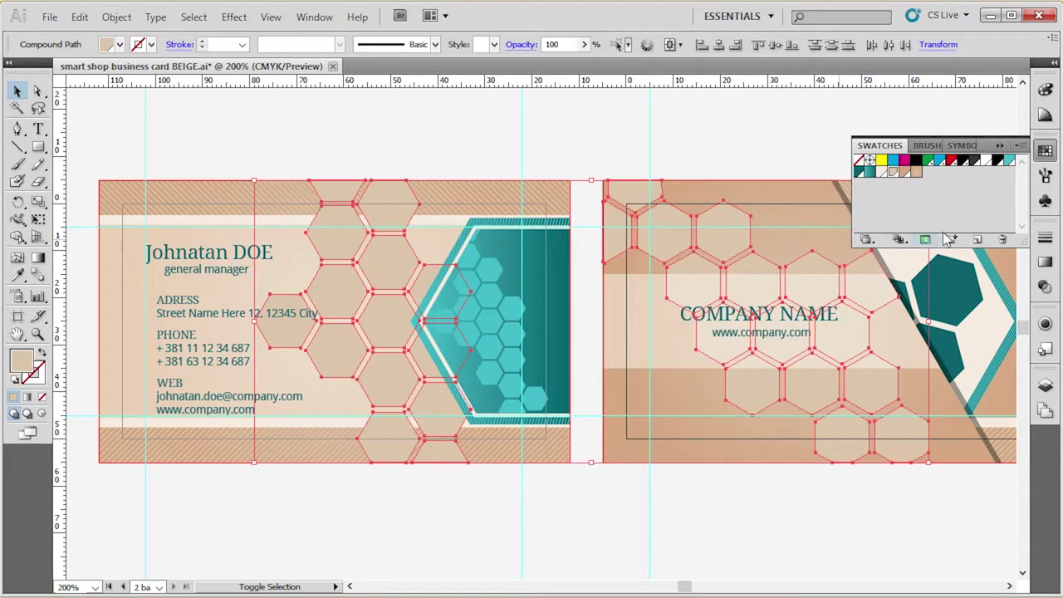
{"action": "left_click", "coordinate": [985, 161]}
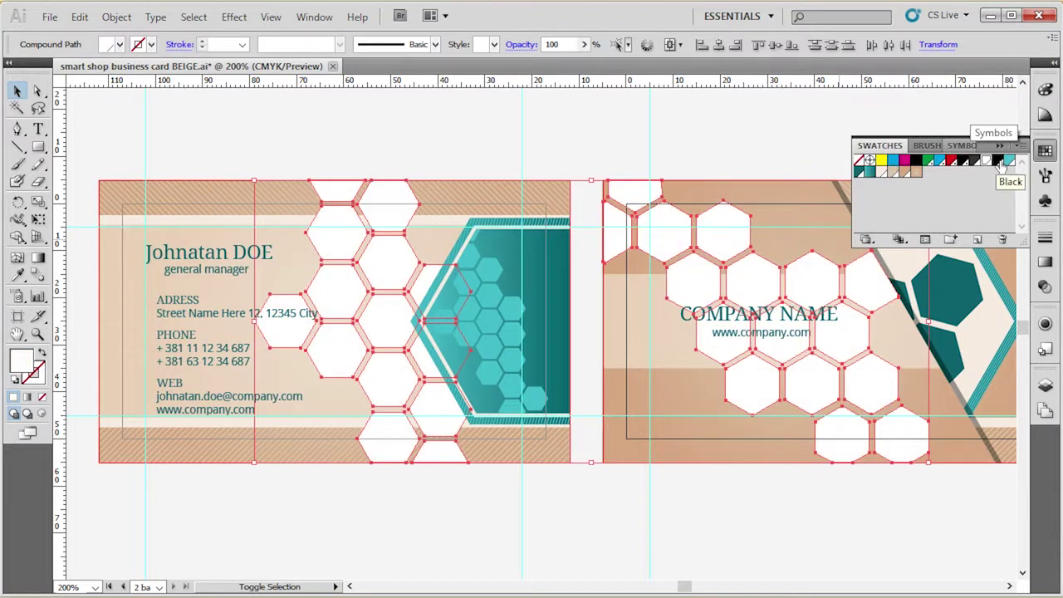
{"action": "left_click", "coordinate": [999, 161]}
{"action": "left_click", "coordinate": [985, 161]}
{"action": "left_click", "coordinate": [893, 171]}
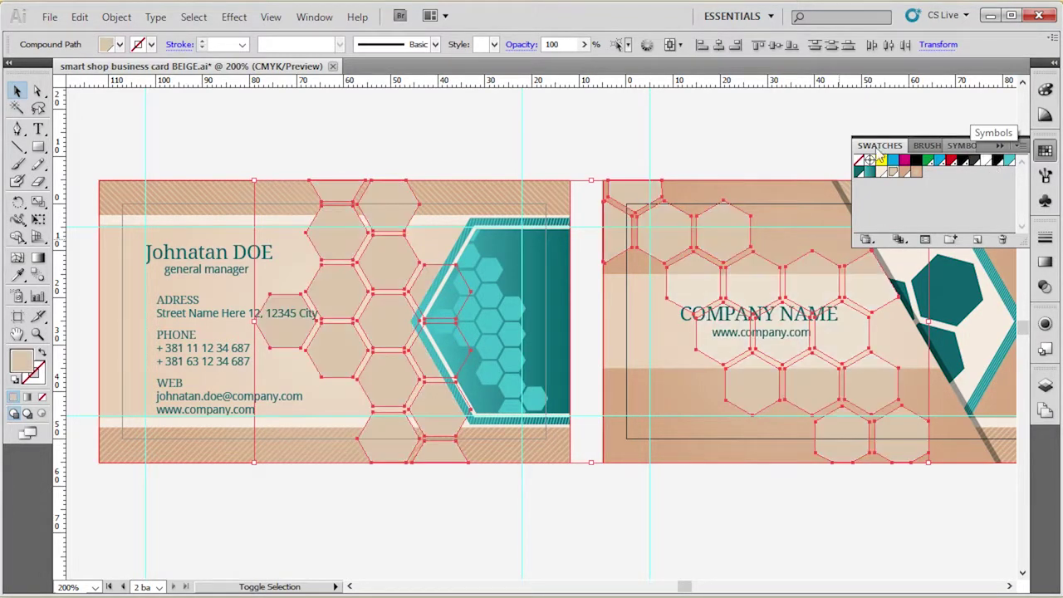
{"action": "left_click", "coordinate": [779, 109]}
{"action": "left_click_drag", "start_coordinate": [673, 458], "coordinate": [680, 512]}
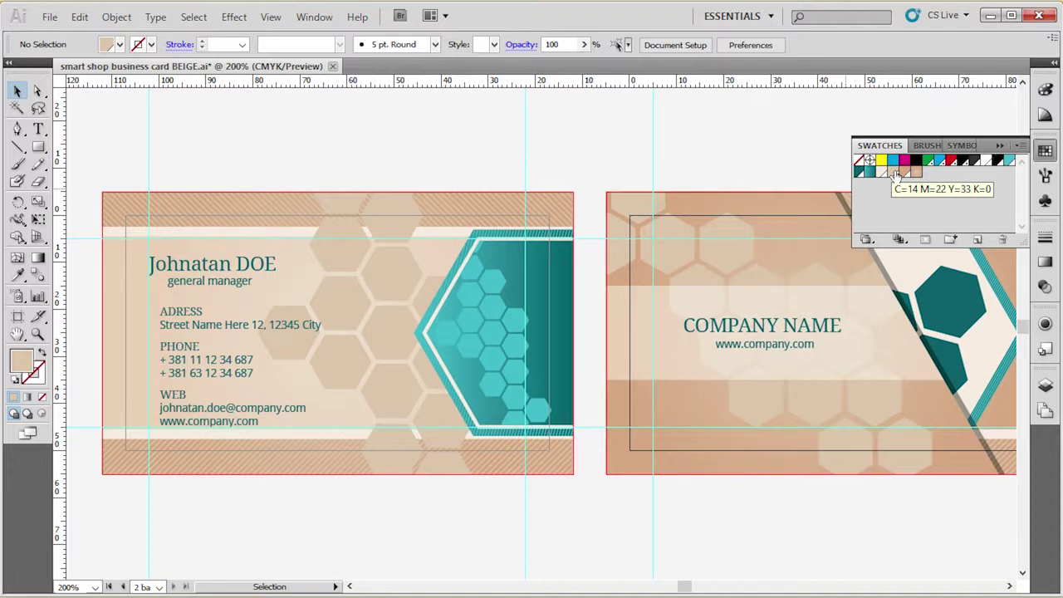
{"action": "left_click", "coordinate": [723, 246]}
{"action": "left_click", "coordinate": [410, 154]}
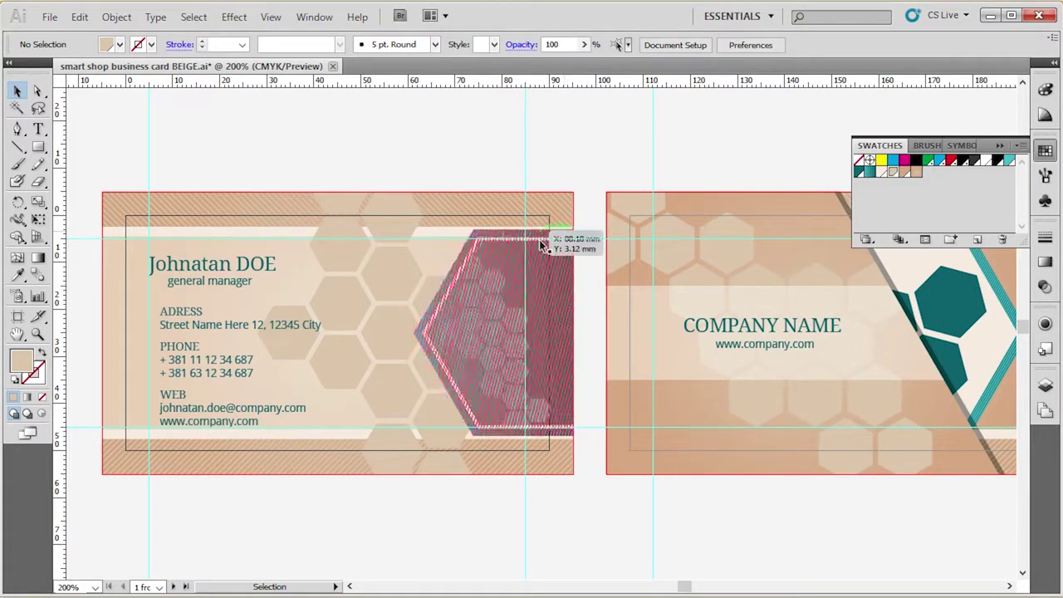
{"action": "double_click", "coordinate": [1010, 161]}
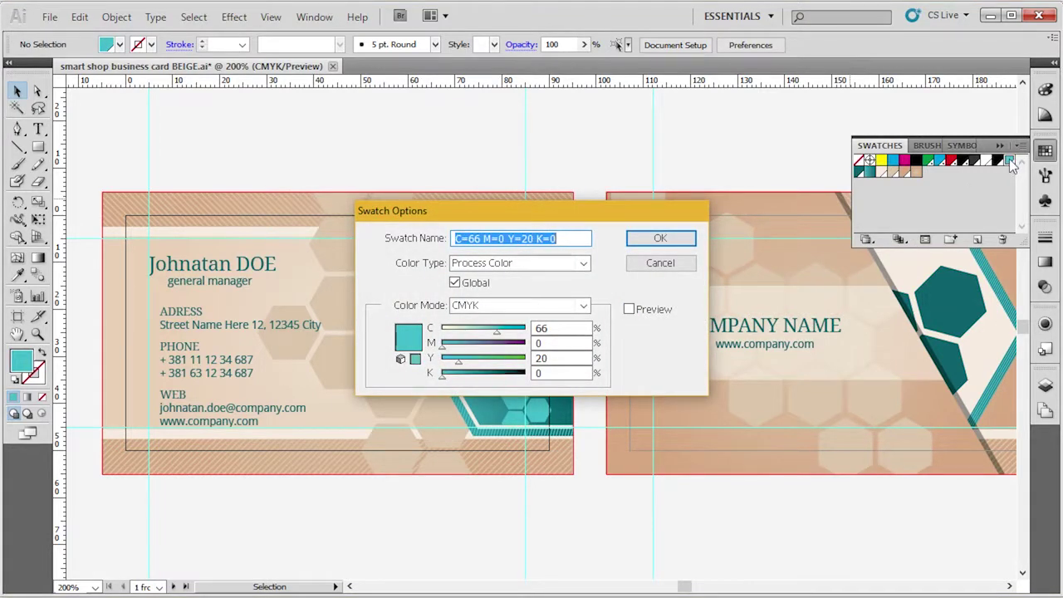
{"action": "left_click", "coordinate": [659, 263]}
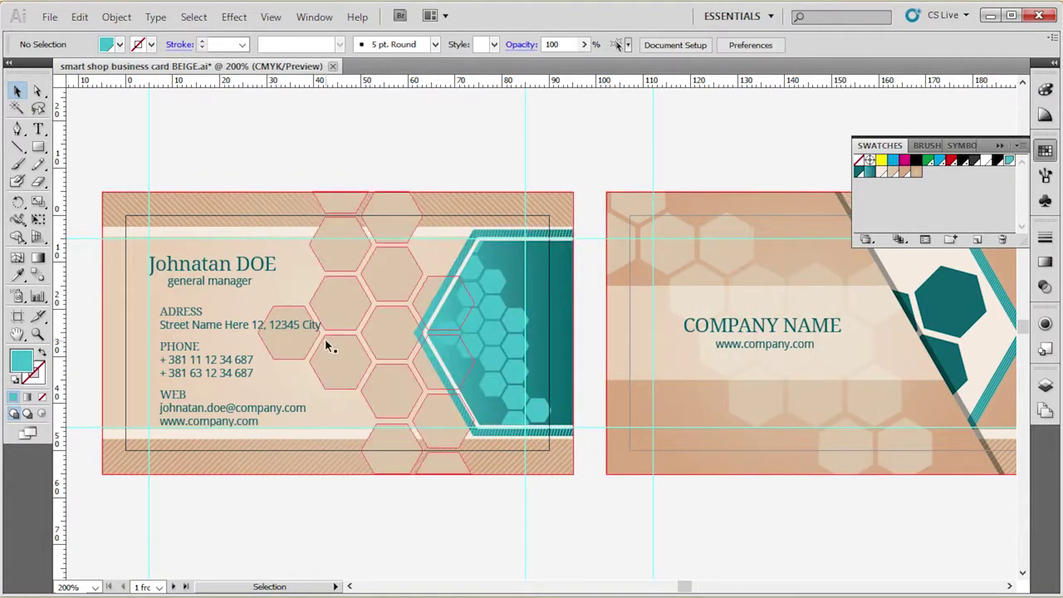
{"action": "left_click_drag", "start_coordinate": [327, 346], "coordinate": [713, 297]}
{"action": "key", "text": "ctrl+z"}
{"action": "key", "text": "ctrl+z"}
{"action": "key", "text": "ctrl+z"}
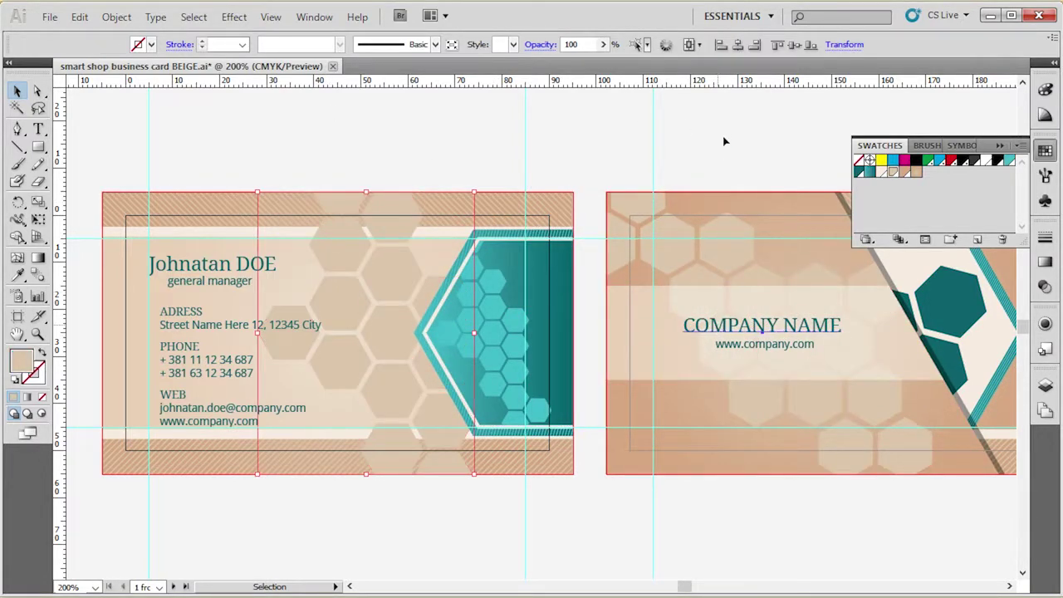
{"action": "left_click", "coordinate": [722, 133]}
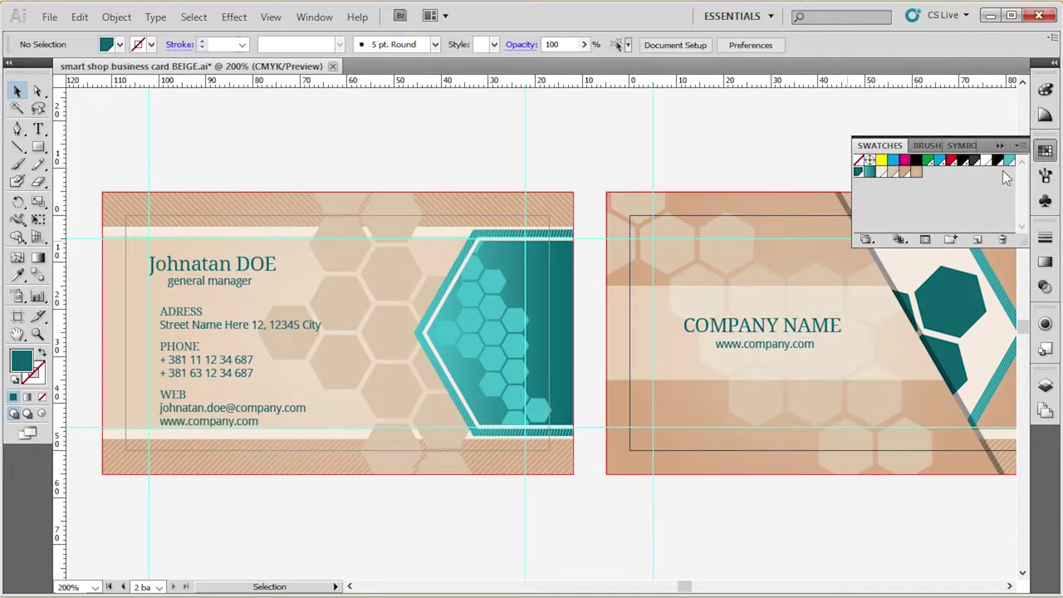
Redefine the light teal global swatch as magenta C=0 M=100 Y=20 K=0 with Preview on.
{"action": "double_click", "coordinate": [1010, 160]}
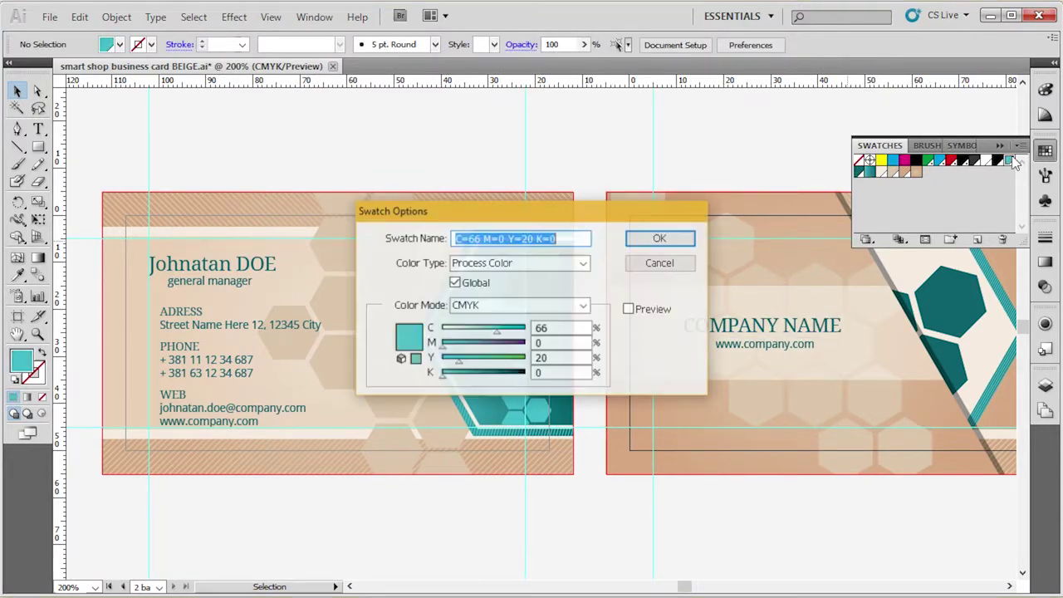
{"action": "left_click", "coordinate": [644, 314]}
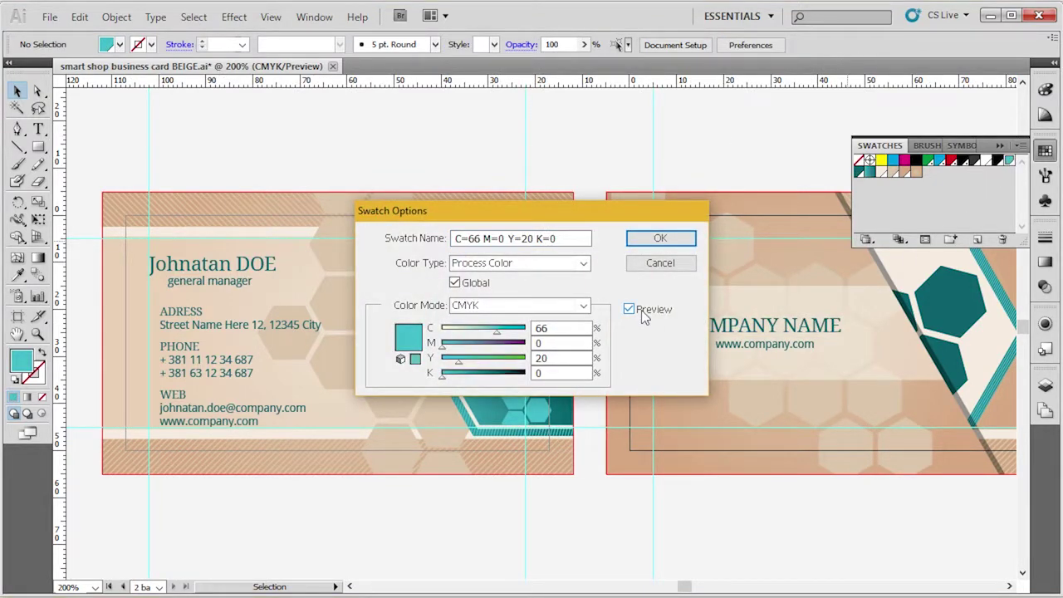
{"action": "double_click", "coordinate": [577, 329]}
{"action": "type", "text": "0"}
{"action": "key", "text": "Tab"}
{"action": "type", "text": "10"}
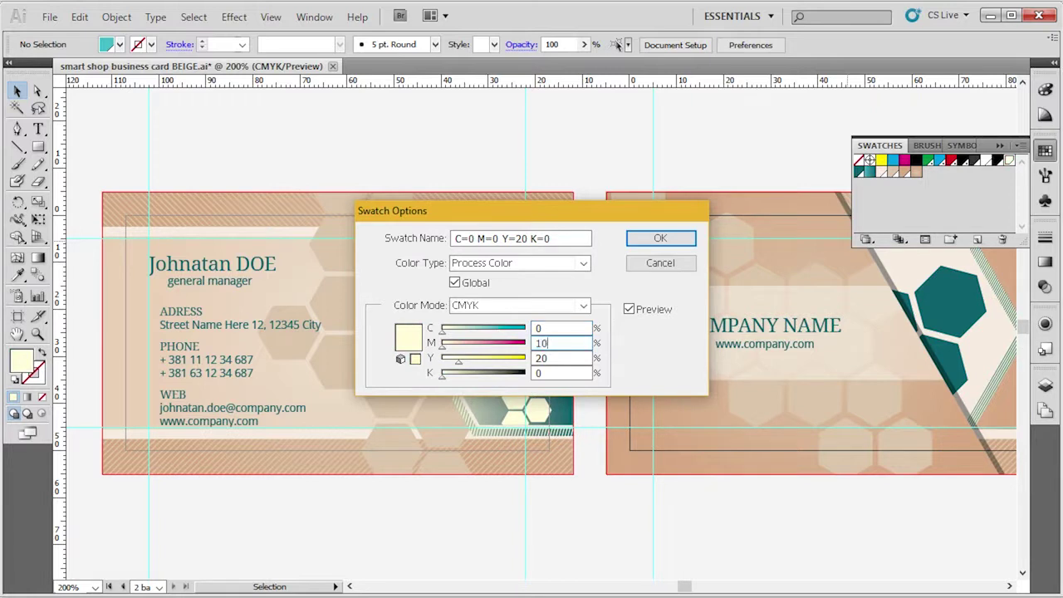
{"action": "type", "text": "0"}
{"action": "key", "text": "Tab"}
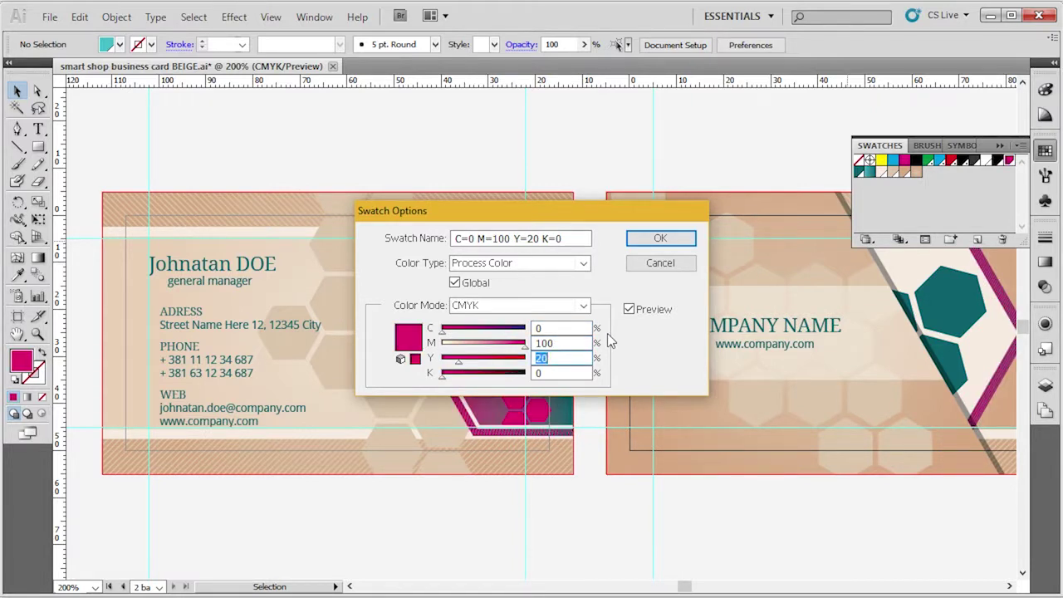
{"action": "left_click", "coordinate": [580, 358]}
{"action": "key", "text": "Tab"}
{"action": "key", "text": "Tab"}
{"action": "left_click", "coordinate": [573, 344]}
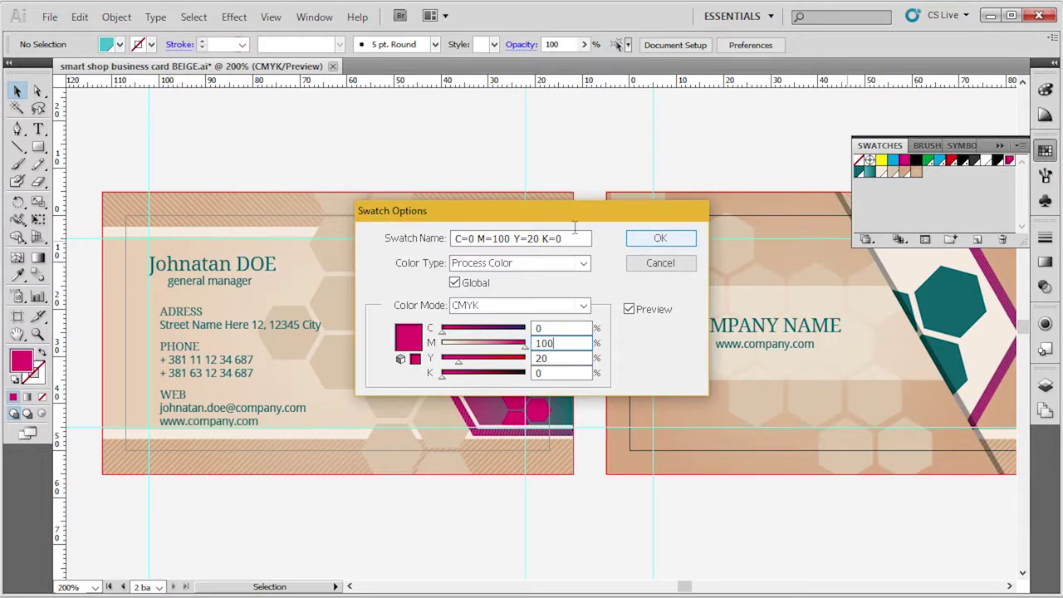
{"action": "left_click_drag", "start_coordinate": [549, 218], "coordinate": [239, 84]}
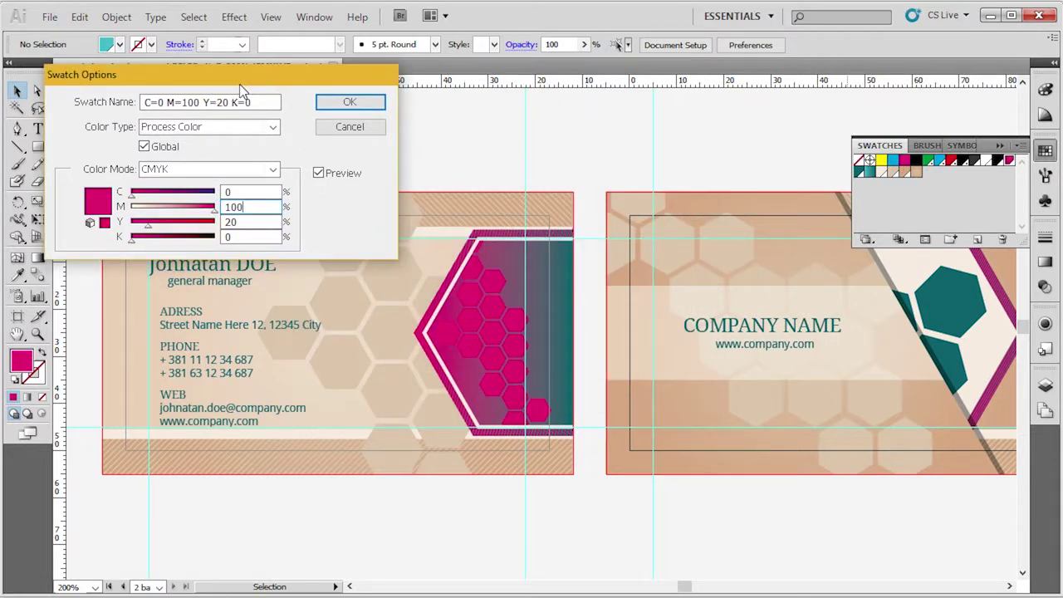
{"action": "left_click", "coordinate": [350, 102]}
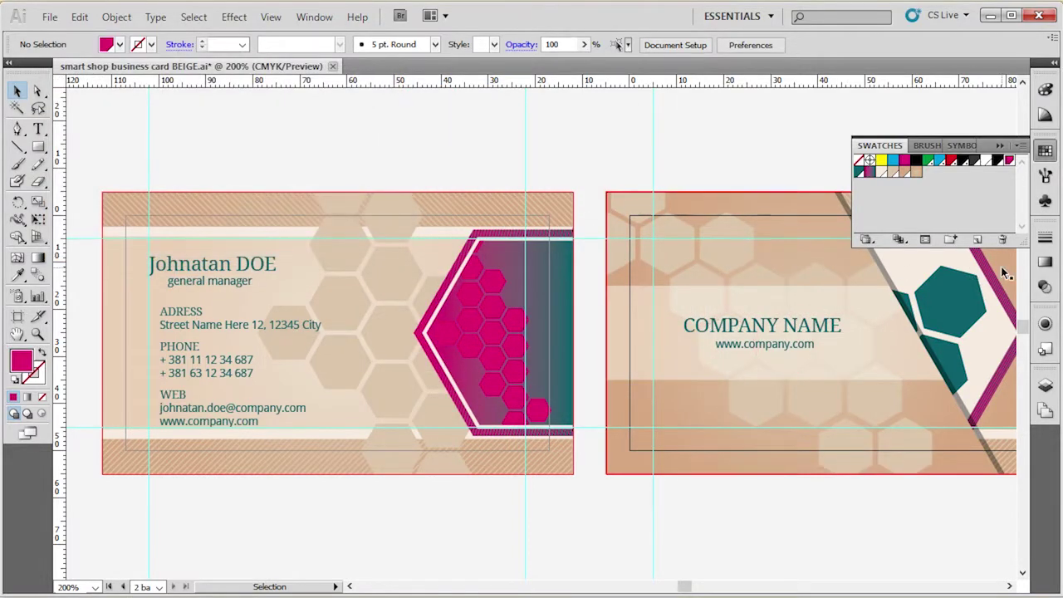
Redefine the dark teal global swatch as dark red C=0 M=100 Y=100 K=50.
{"action": "double_click", "coordinate": [861, 172]}
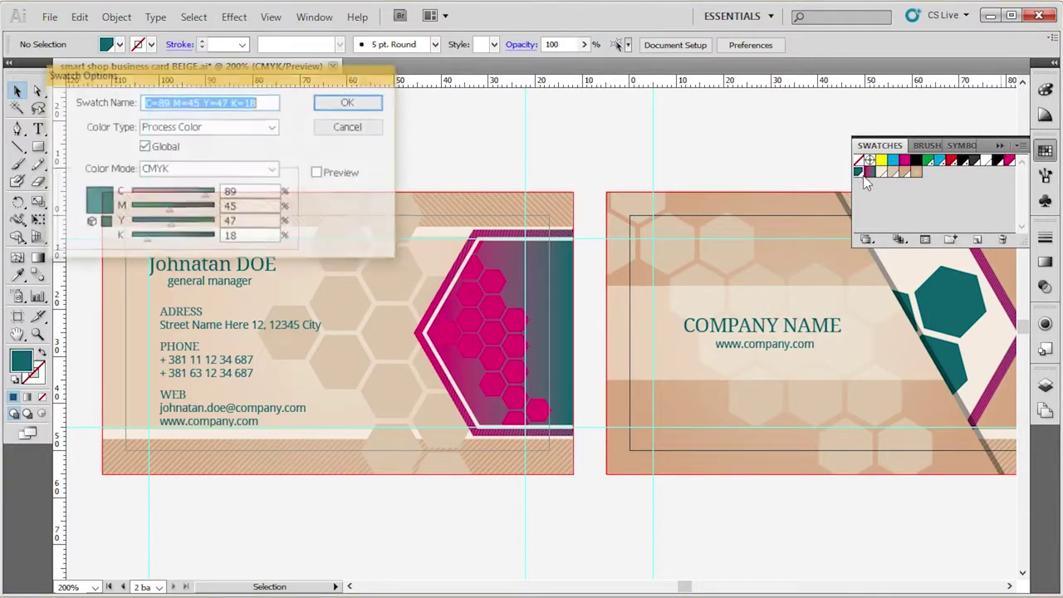
{"action": "left_click", "coordinate": [318, 173]}
{"action": "left_click", "coordinate": [233, 208]}
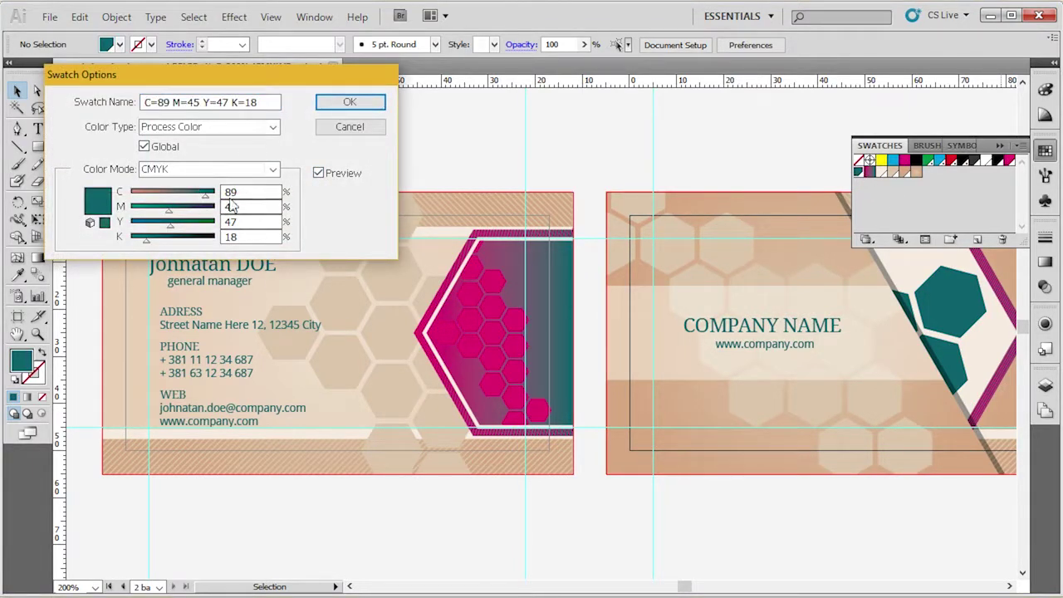
{"action": "double_click", "coordinate": [239, 192]}
{"action": "type", "text": "0"}
{"action": "key", "text": "Tab"}
{"action": "type", "text": "100"}
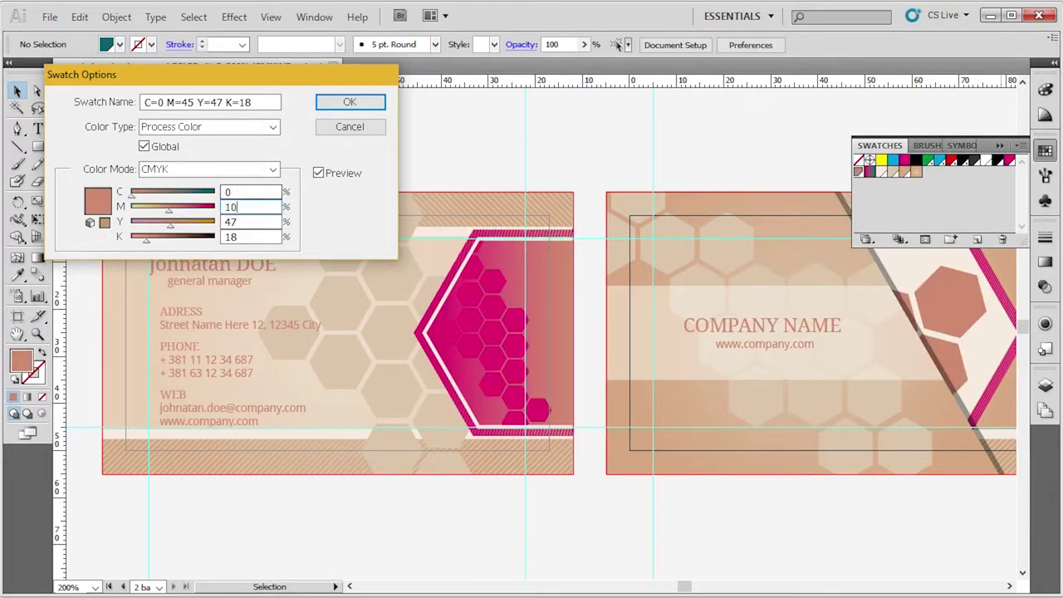
{"action": "key", "text": "Tab"}
{"action": "type", "text": "50"}
{"action": "key", "text": "Tab"}
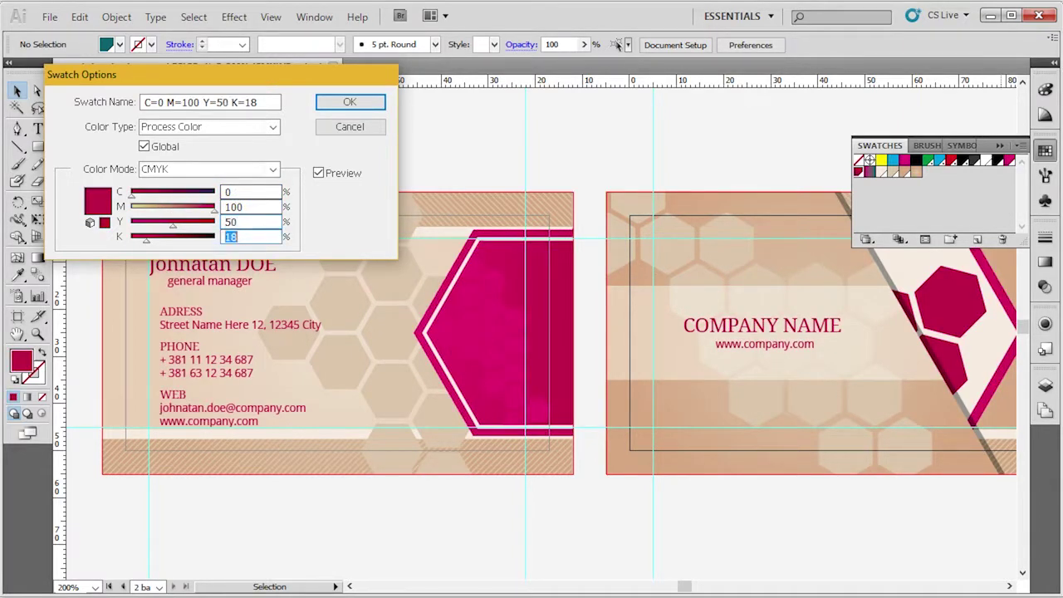
{"action": "type", "text": "0"}
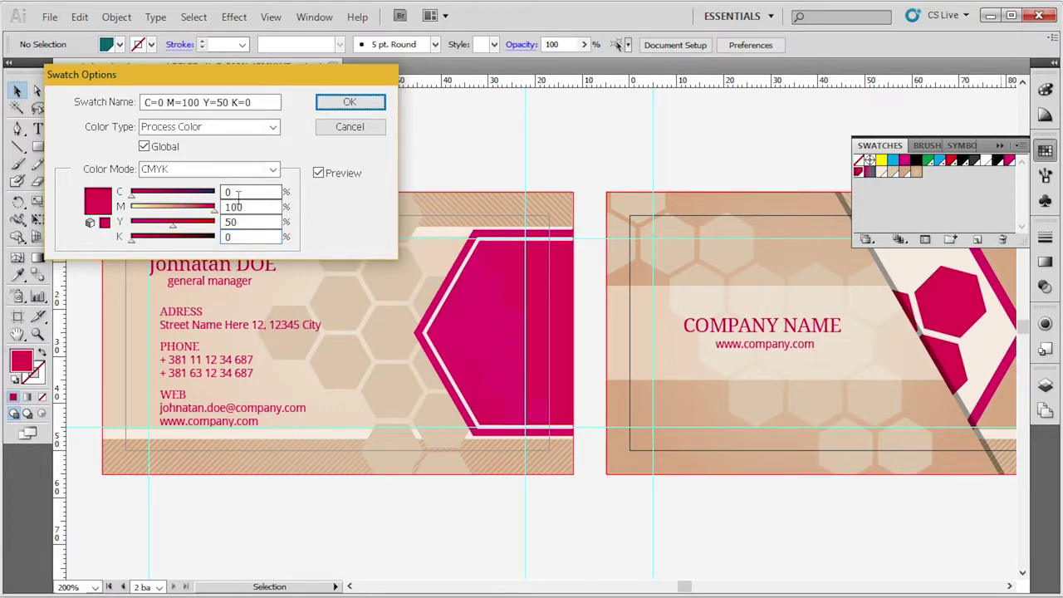
{"action": "double_click", "coordinate": [253, 222]}
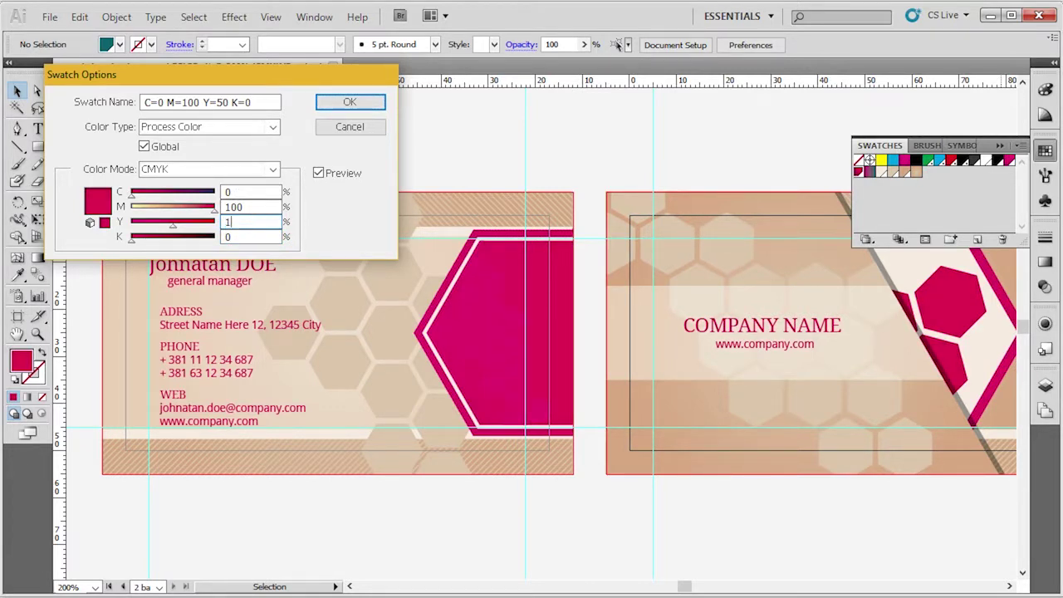
{"action": "key", "text": "Tab"}
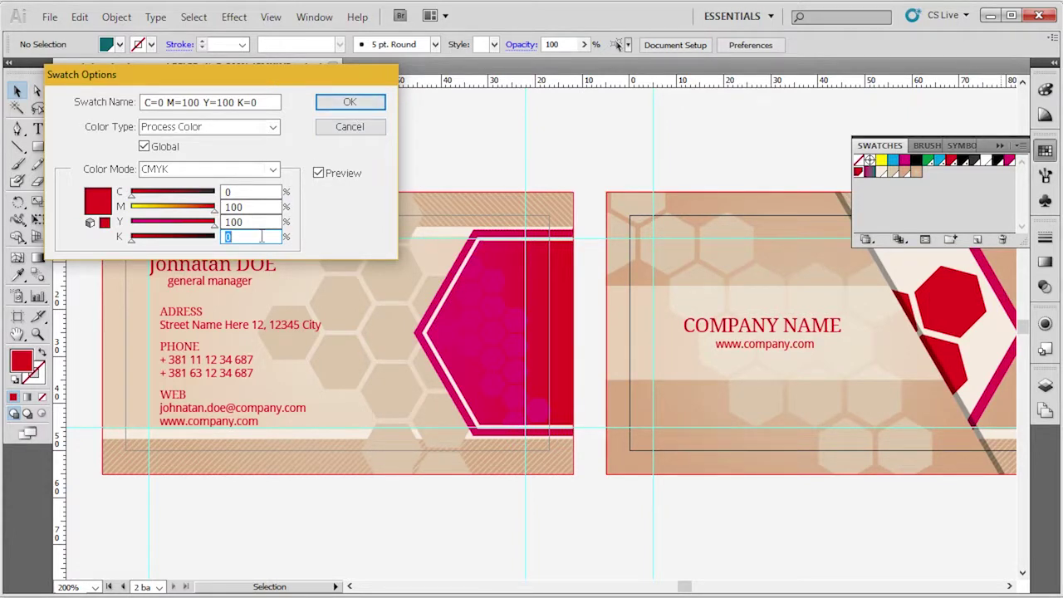
{"action": "type", "text": "0"}
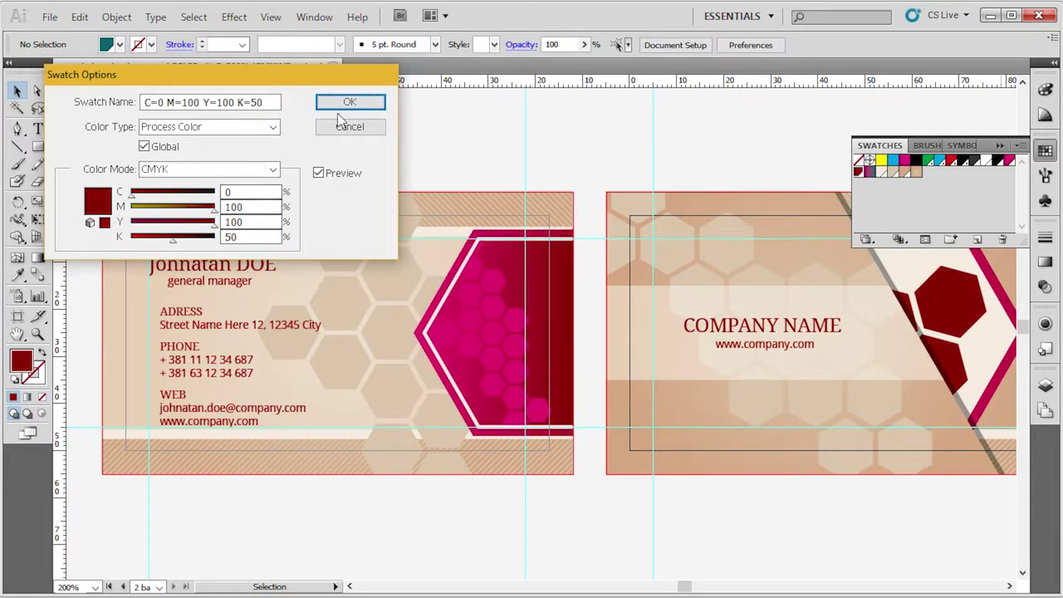
{"action": "left_click", "coordinate": [342, 107]}
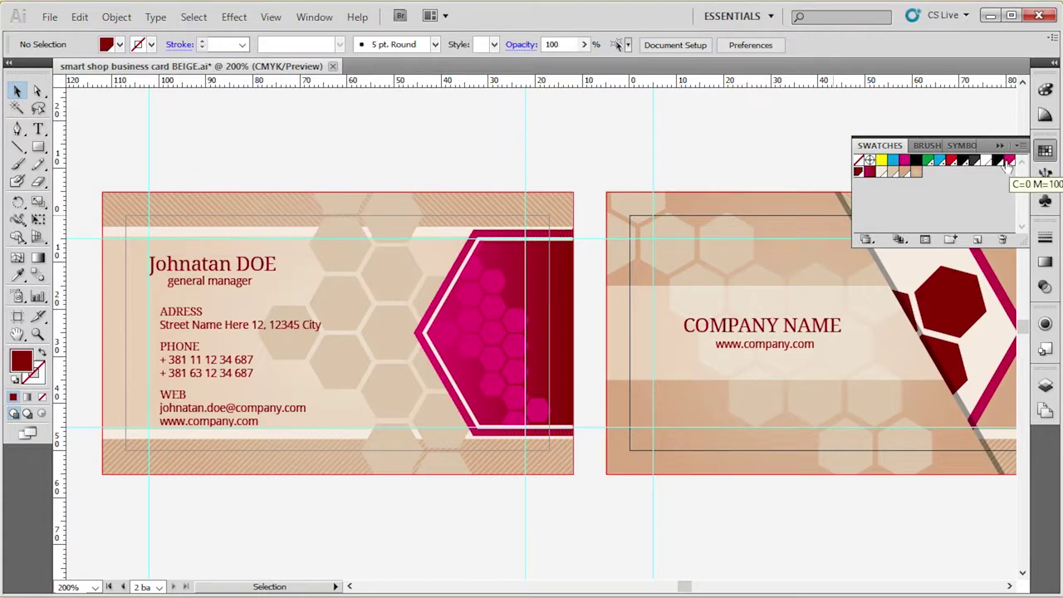
Set the magenta swatch's yellow to 100, making it red C=0 M=100 Y=100 K=0.
{"action": "double_click", "coordinate": [1009, 159]}
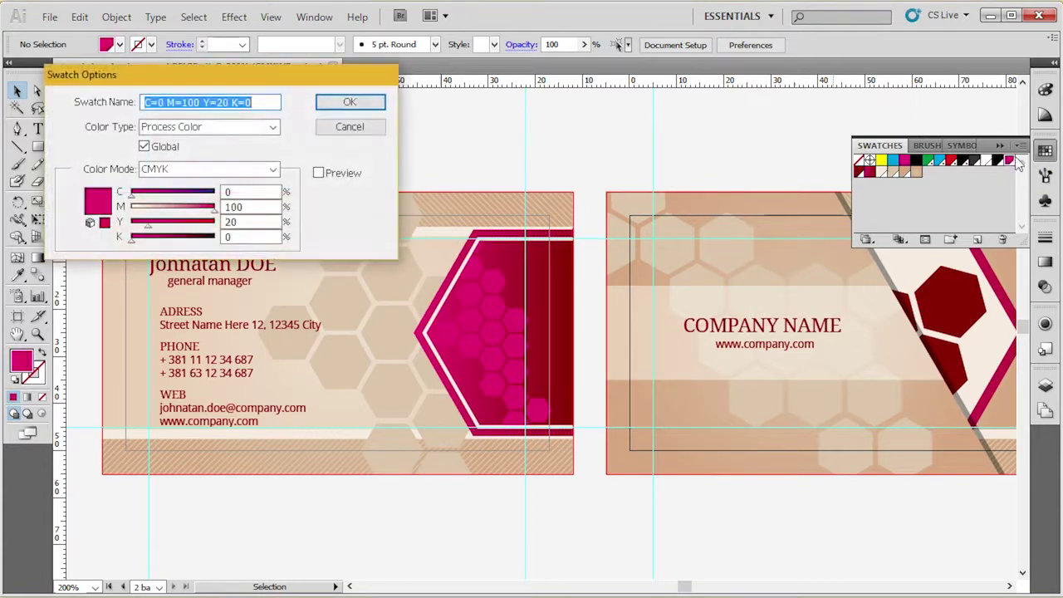
{"action": "double_click", "coordinate": [231, 222]}
{"action": "type", "text": "10"}
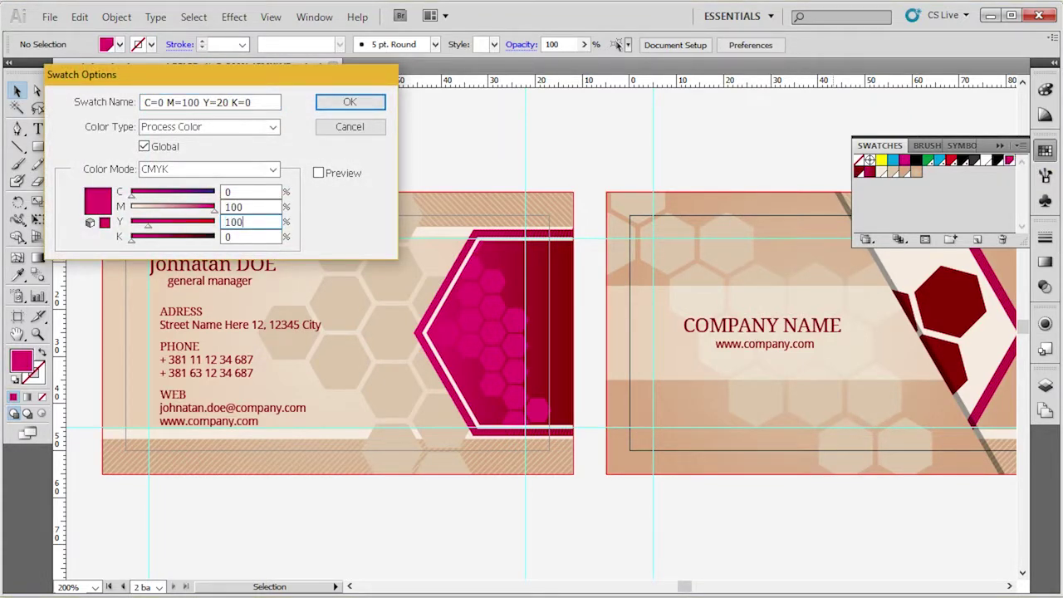
{"action": "type", "text": "0"}
{"action": "key", "text": "Tab"}
{"action": "left_click", "coordinate": [329, 173]}
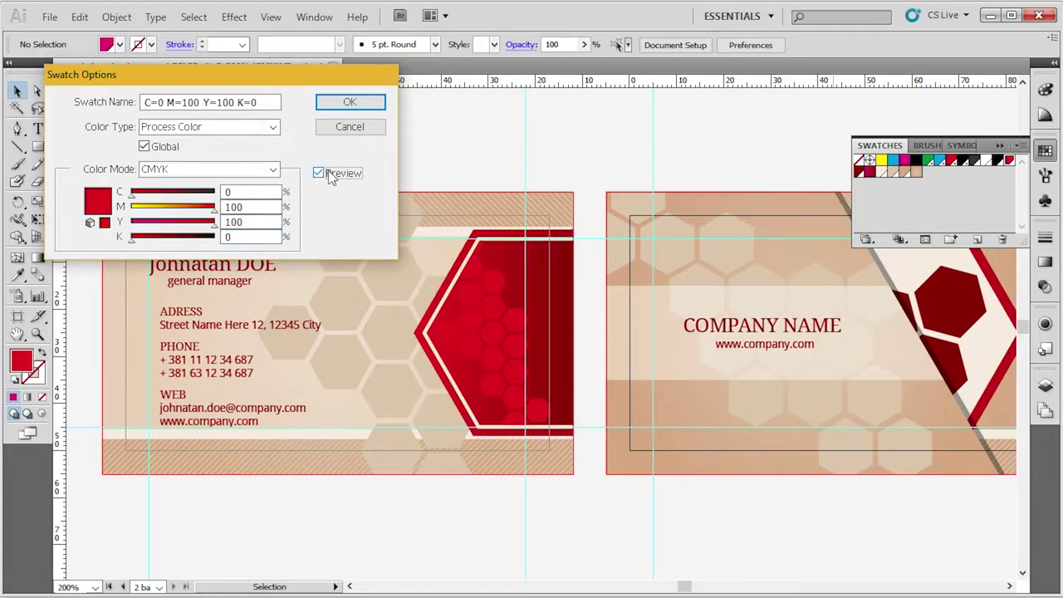
{"action": "left_click", "coordinate": [350, 101]}
Pan across both cards to review the red recolouring and the COMPANY NAME text.
{"action": "key", "text": "space"}
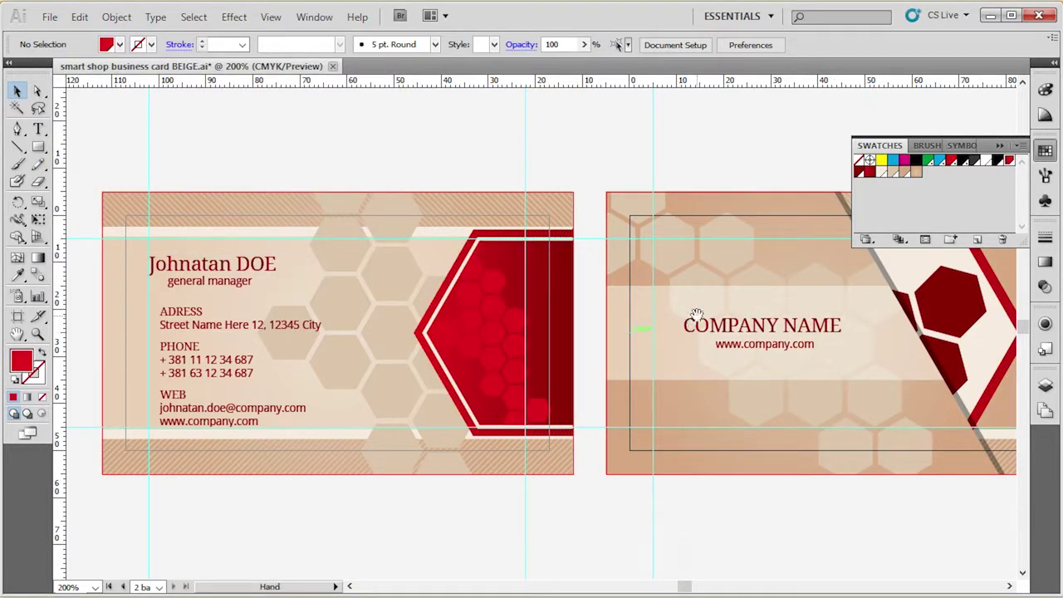
{"action": "left_click_drag", "start_coordinate": [696, 316], "coordinate": [571, 308]}
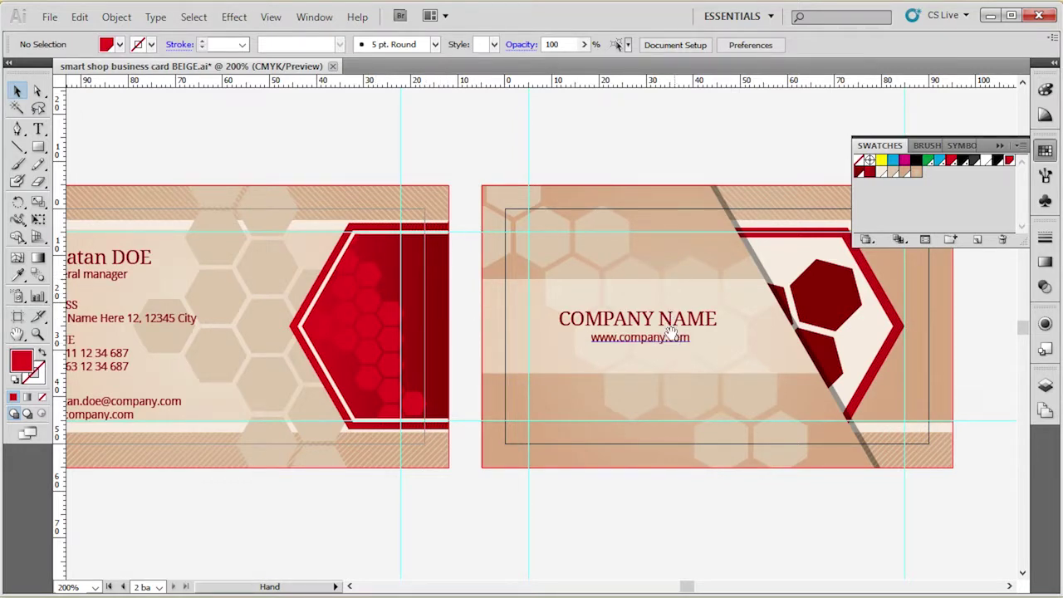
{"action": "left_click", "coordinate": [709, 324]}
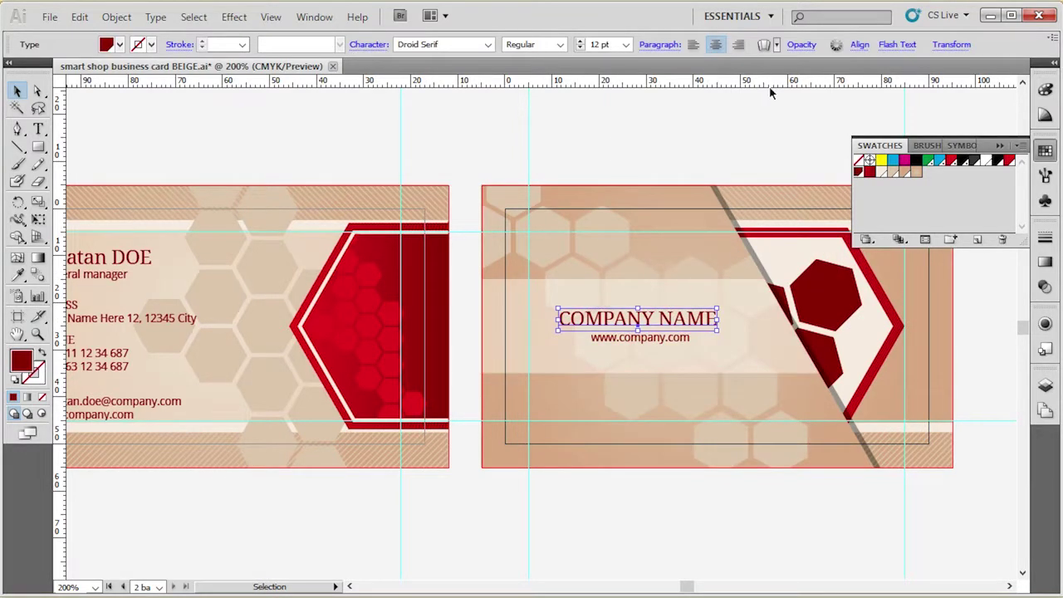
{"action": "left_click", "coordinate": [770, 93]}
{"action": "key", "text": "space"}
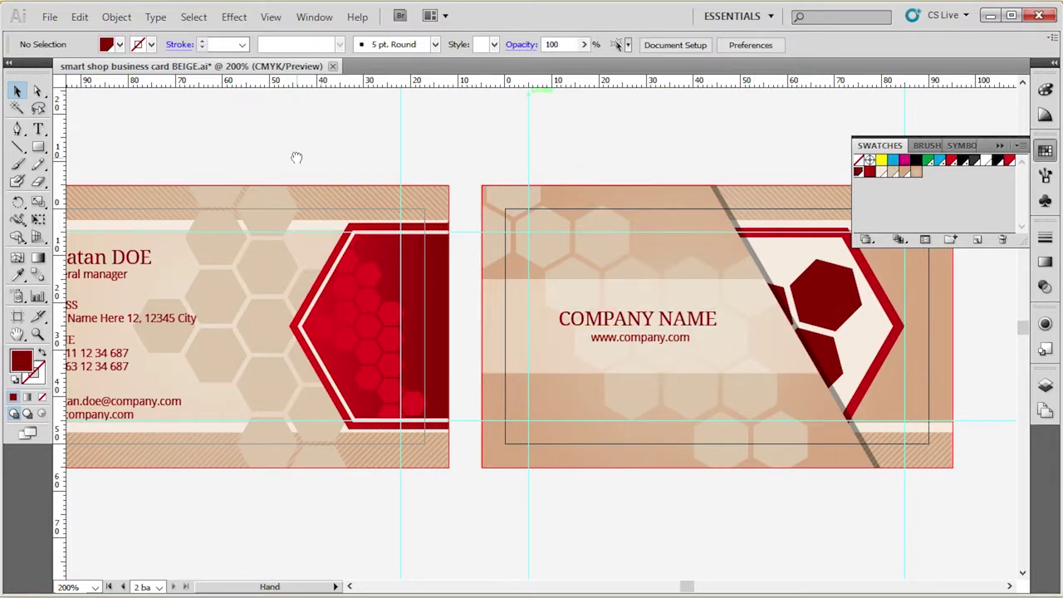
{"action": "left_click_drag", "start_coordinate": [296, 157], "coordinate": [548, 208]}
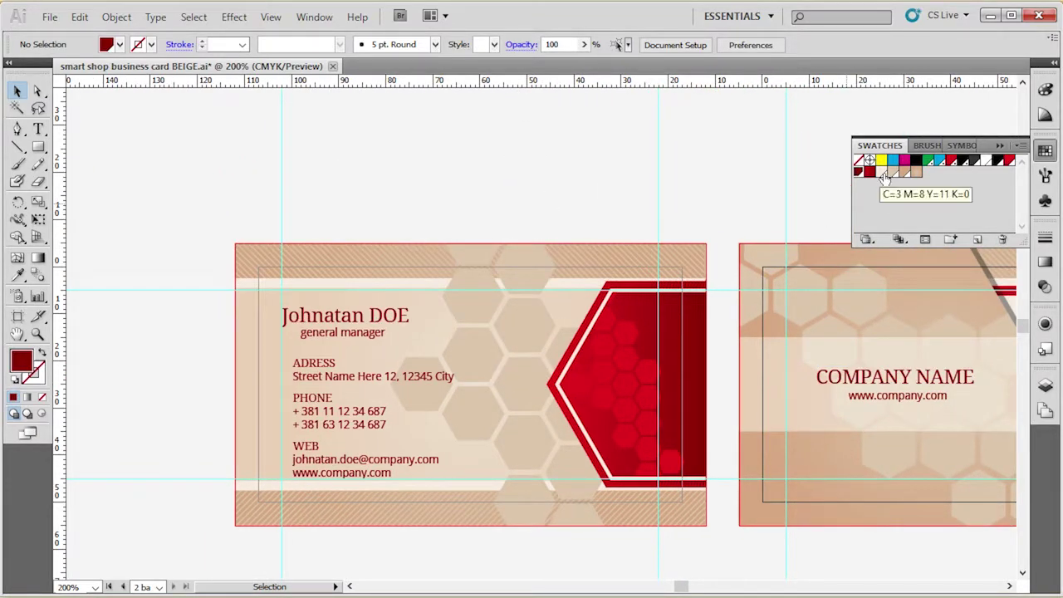
Turn the light beige swatch into cyan C=100 M=0 Y=0 K=0.
{"action": "double_click", "coordinate": [883, 173]}
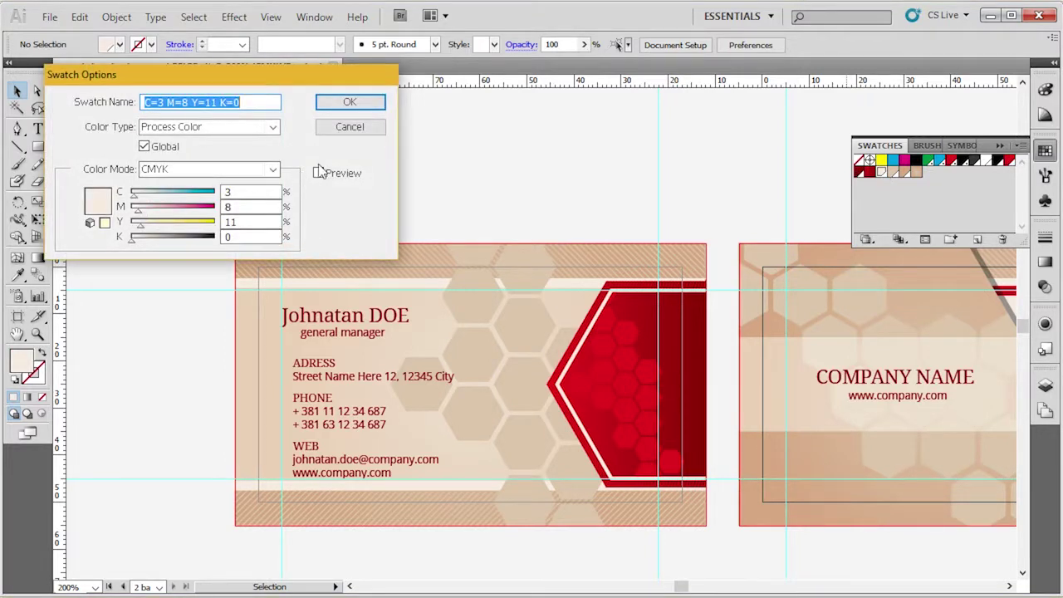
{"action": "left_click", "coordinate": [319, 173]}
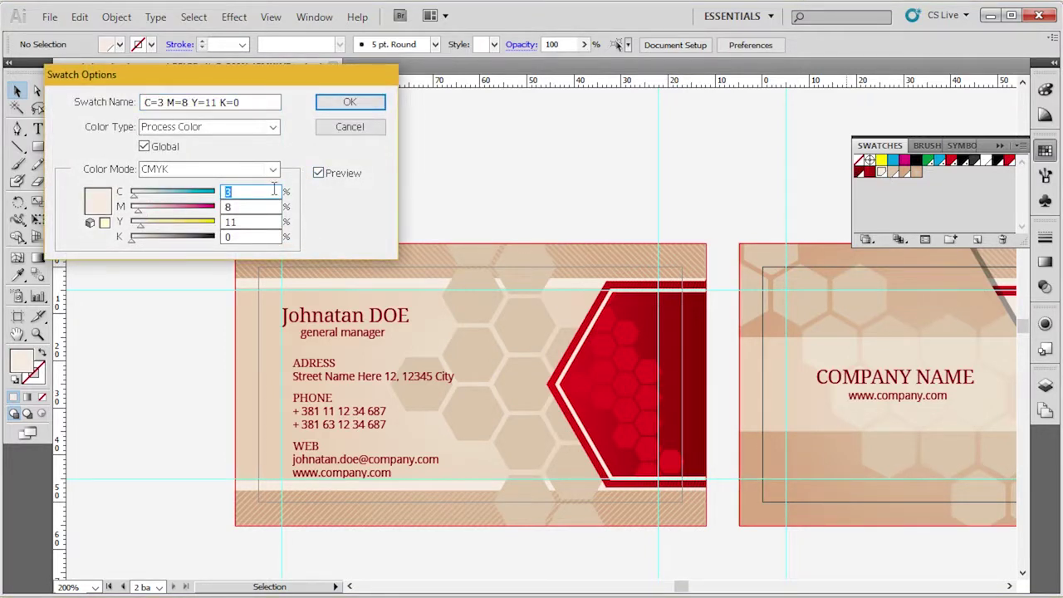
{"action": "type", "text": "100"}
{"action": "key", "text": "Tab"}
{"action": "type", "text": "0"}
{"action": "key", "text": "Tab"}
{"action": "type", "text": "0"}
{"action": "key", "text": "Tab"}
{"action": "type", "text": "0"}
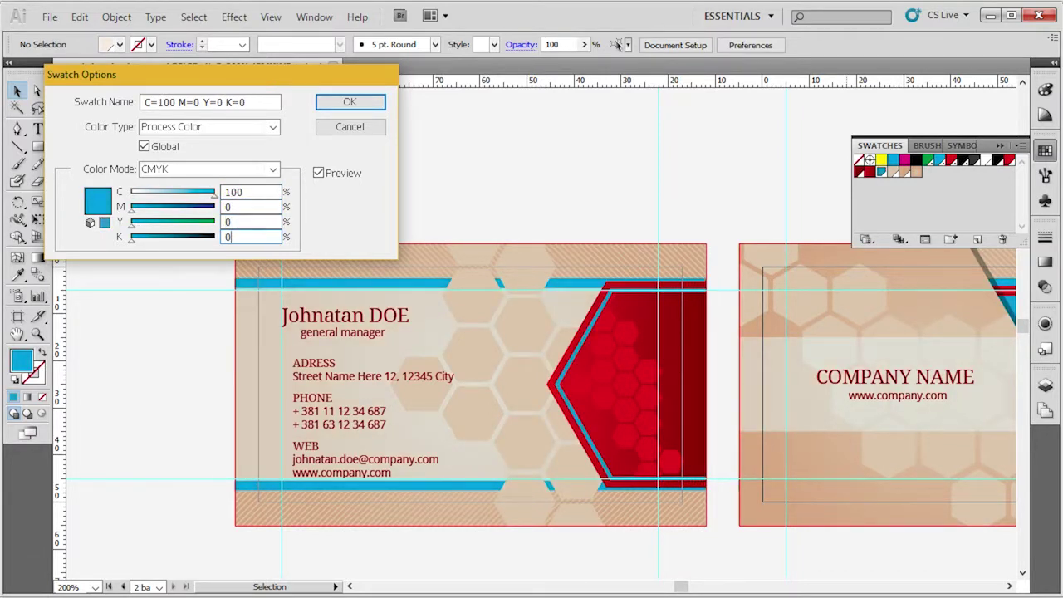
{"action": "left_click", "coordinate": [349, 102]}
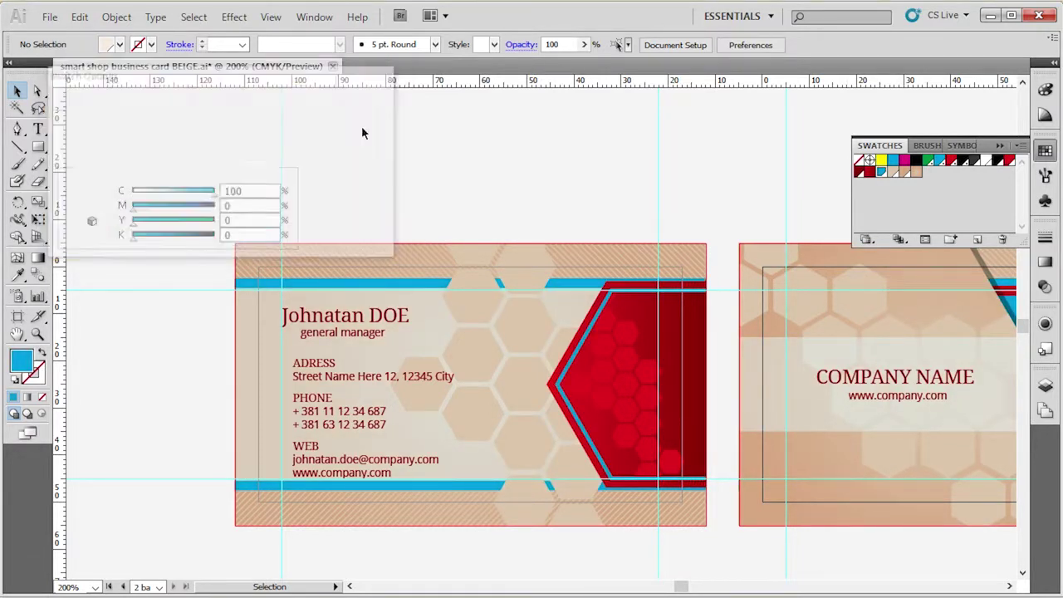
Turn the hexagons' beige swatch into darker blue C=100 M=0 Y=0 K=20.
{"action": "double_click", "coordinate": [894, 173]}
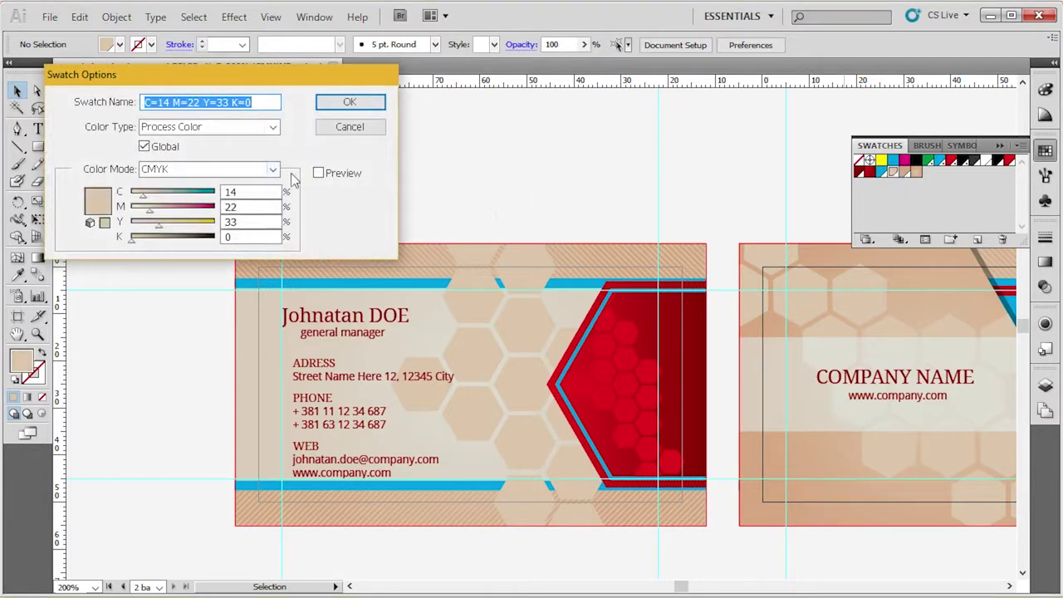
{"action": "double_click", "coordinate": [272, 192]}
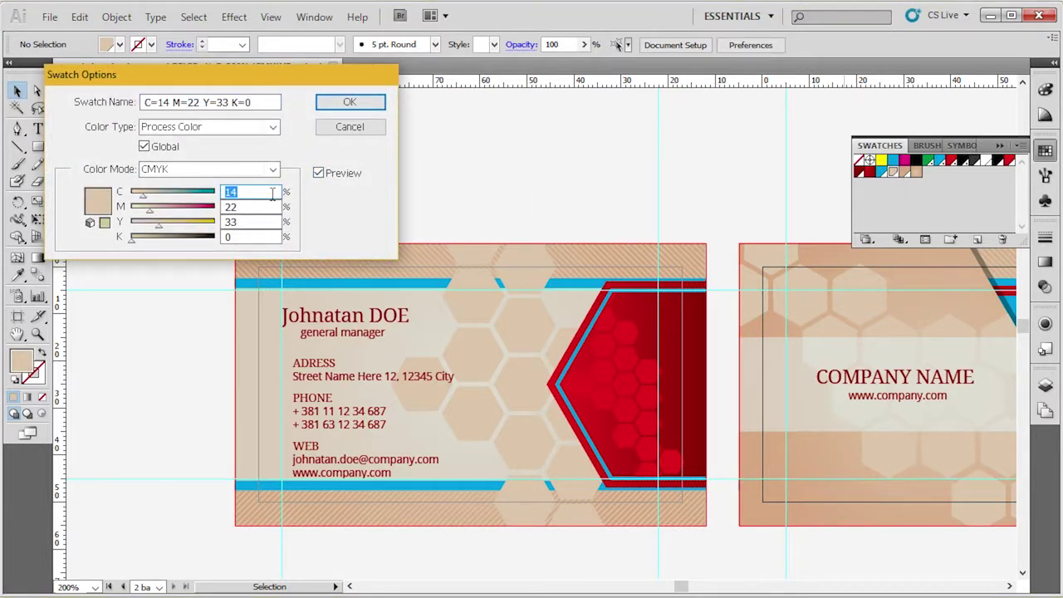
{"action": "type", "text": "100"}
{"action": "key", "text": "Tab"}
{"action": "type", "text": "0"}
{"action": "key", "text": "Tab"}
{"action": "type", "text": "0"}
{"action": "key", "text": "Tab"}
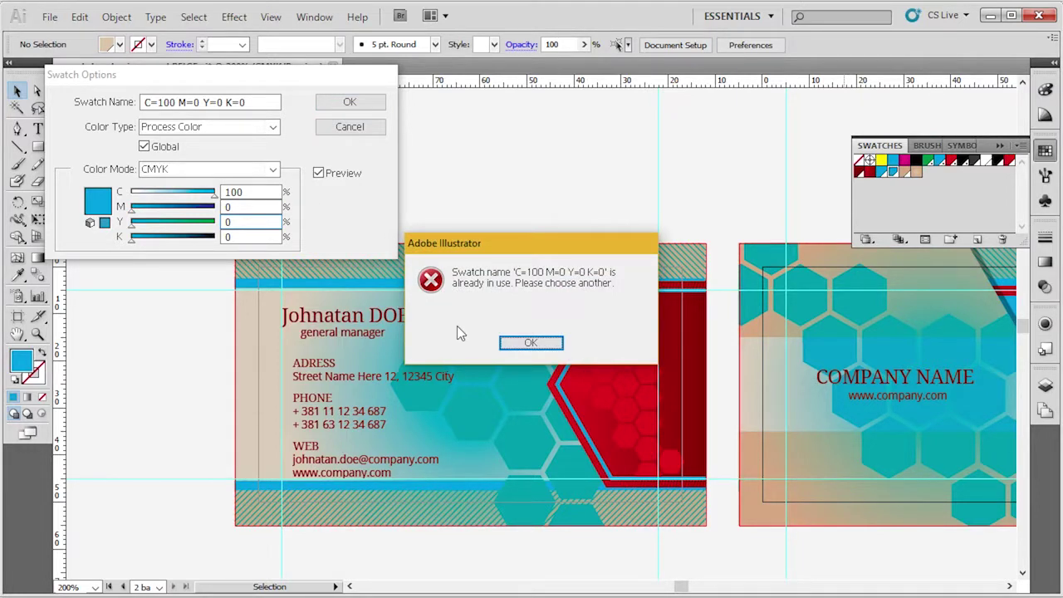
{"action": "left_click", "coordinate": [538, 343]}
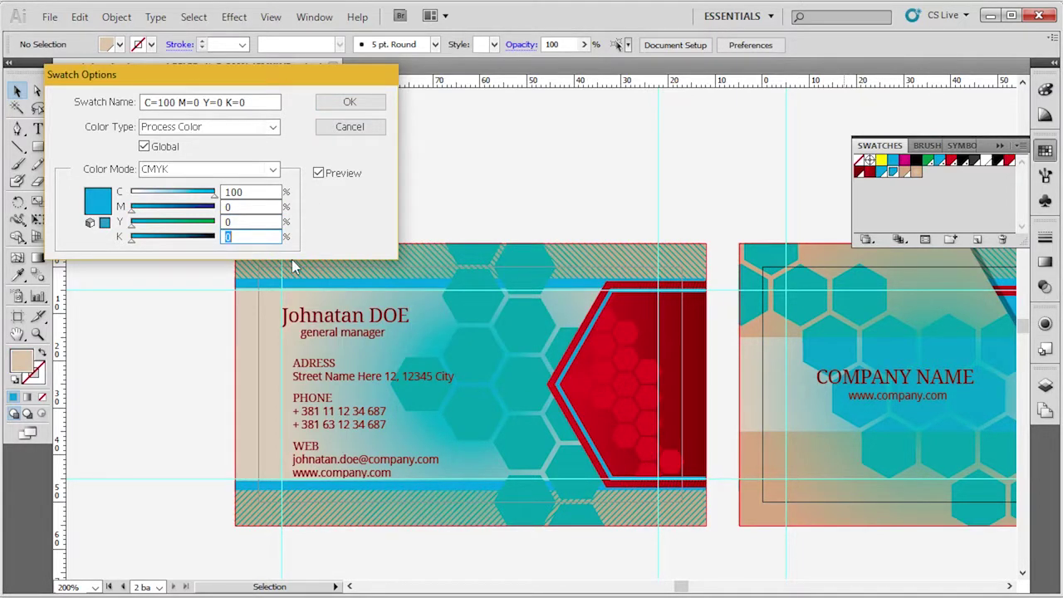
{"action": "type", "text": "20"}
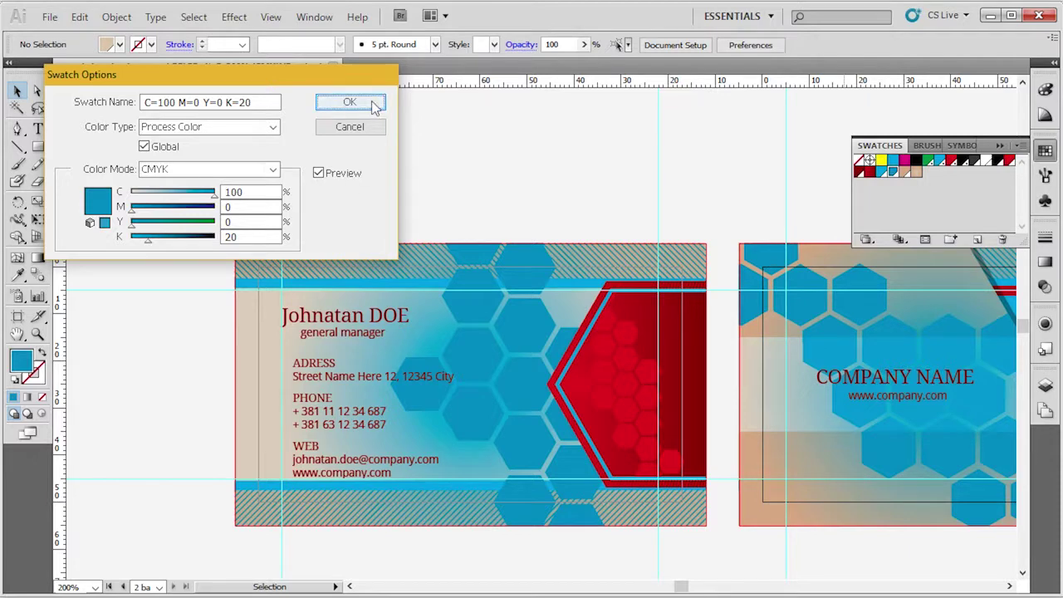
{"action": "left_click", "coordinate": [372, 105]}
Change the tan C=15 M=37 Y=50 K=0 background swatch to dark blue C=100 M=0 Y=0 K=50.
{"action": "double_click", "coordinate": [903, 176]}
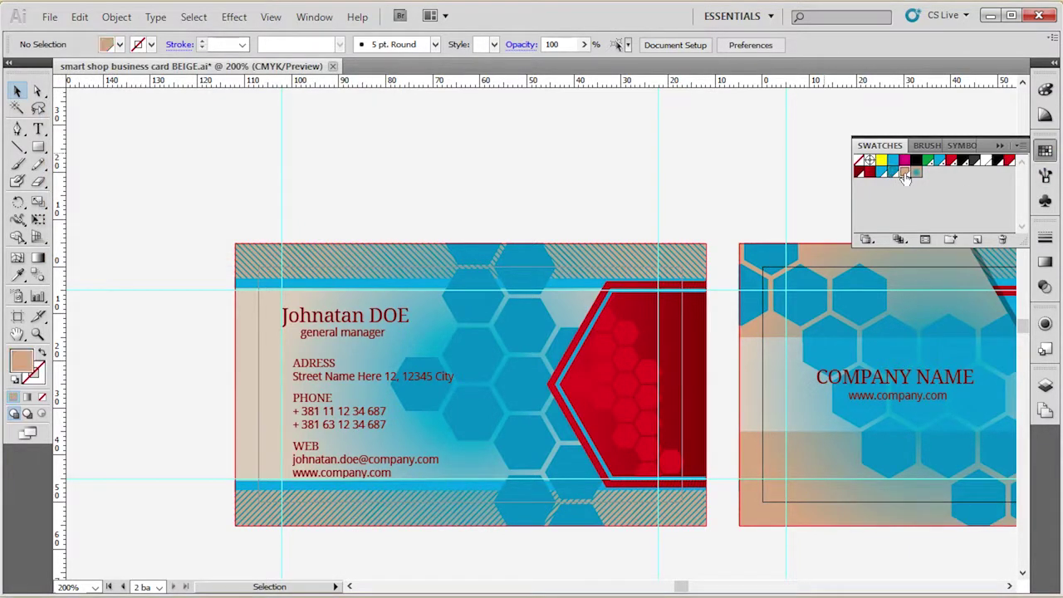
{"action": "left_click", "coordinate": [360, 176]}
{"action": "double_click", "coordinate": [268, 191]}
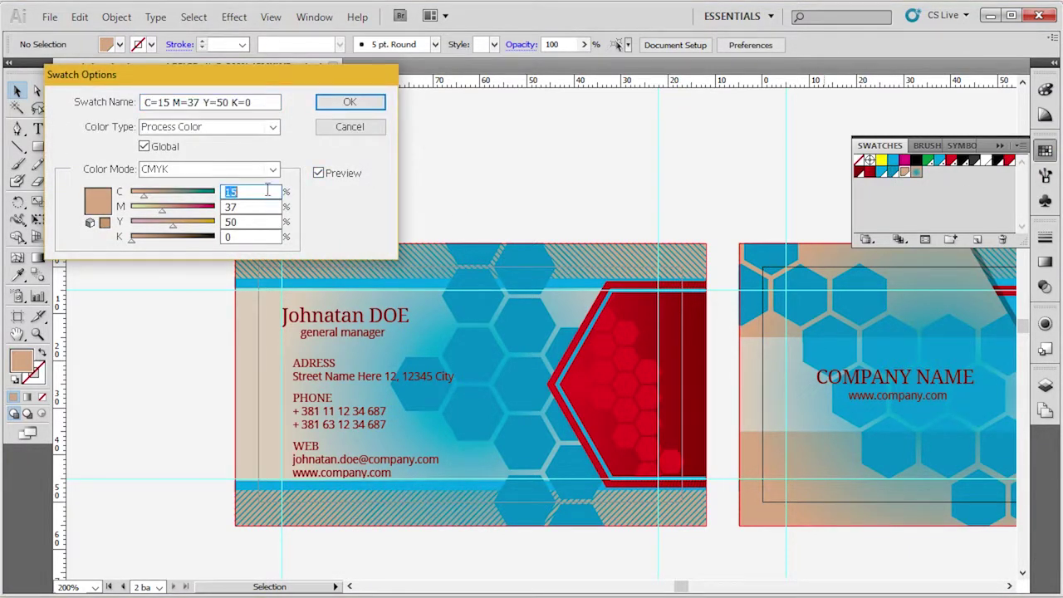
{"action": "type", "text": "100"}
{"action": "key", "text": "Tab"}
{"action": "type", "text": "0"}
{"action": "key", "text": "Tab"}
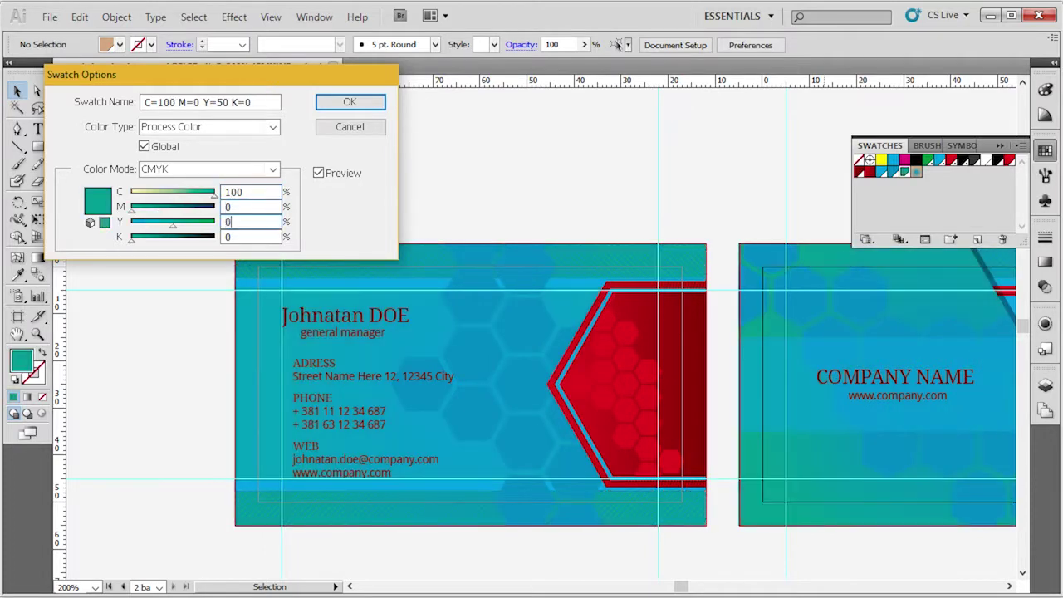
{"action": "type", "text": "0"}
{"action": "key", "text": "Tab"}
{"action": "key", "text": "Return"}
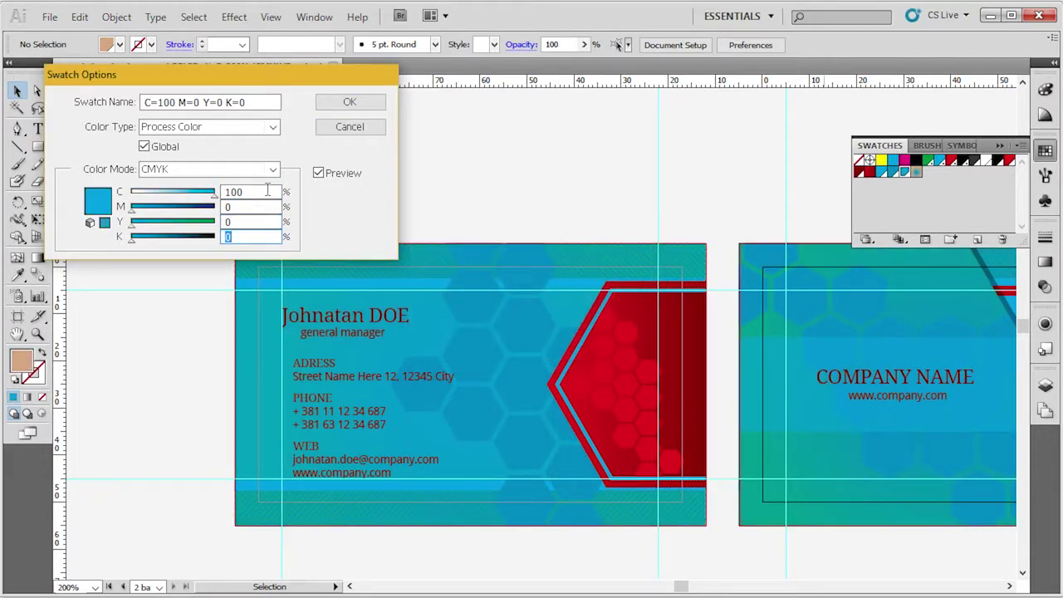
{"action": "type", "text": "50"}
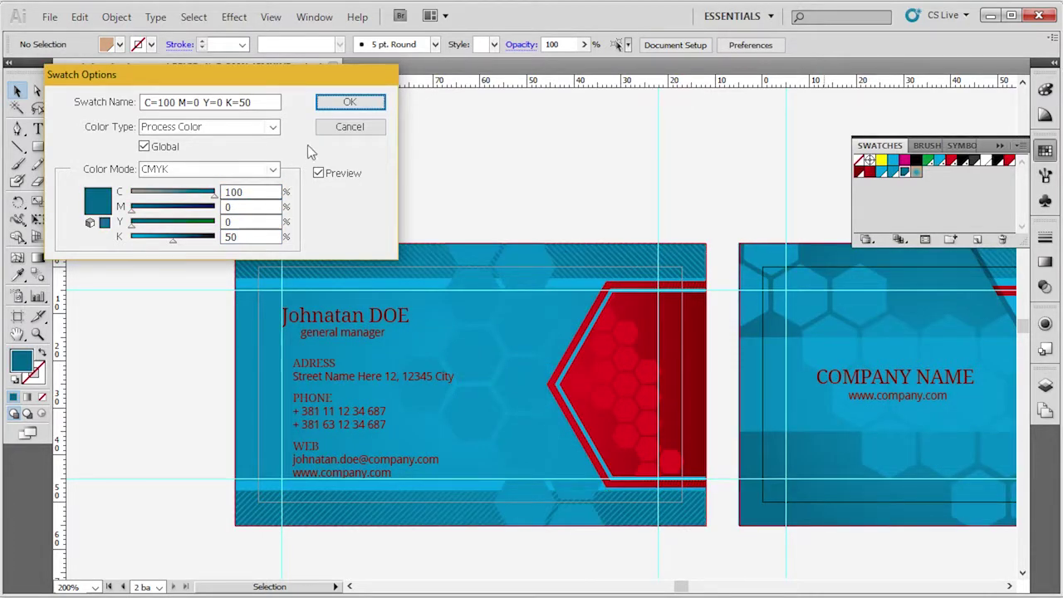
{"action": "left_click", "coordinate": [348, 108]}
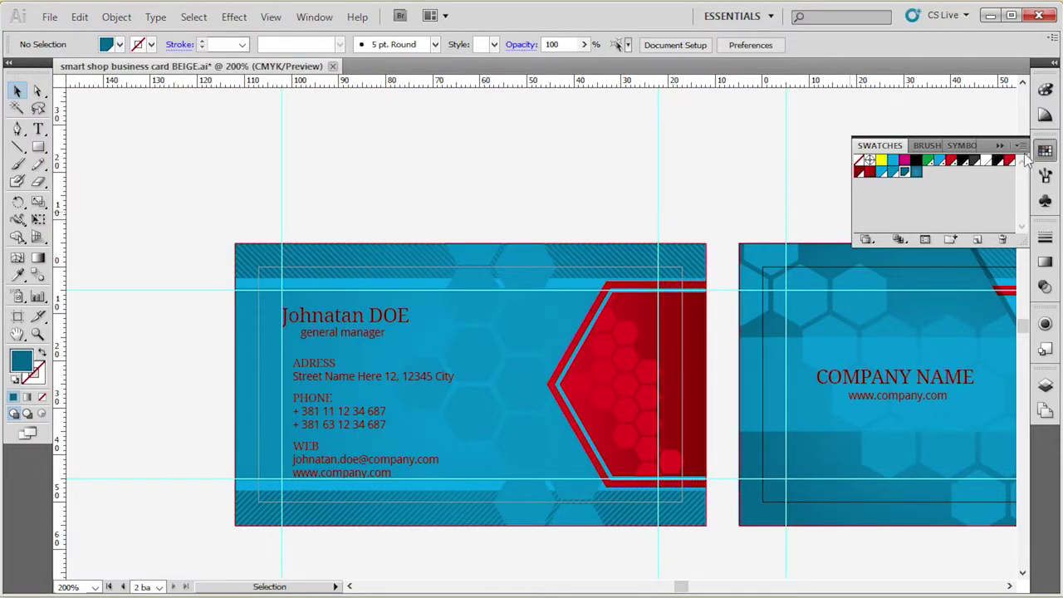
Set the red swatch's magenta to 0, turning it yellow.
{"action": "double_click", "coordinate": [951, 160]}
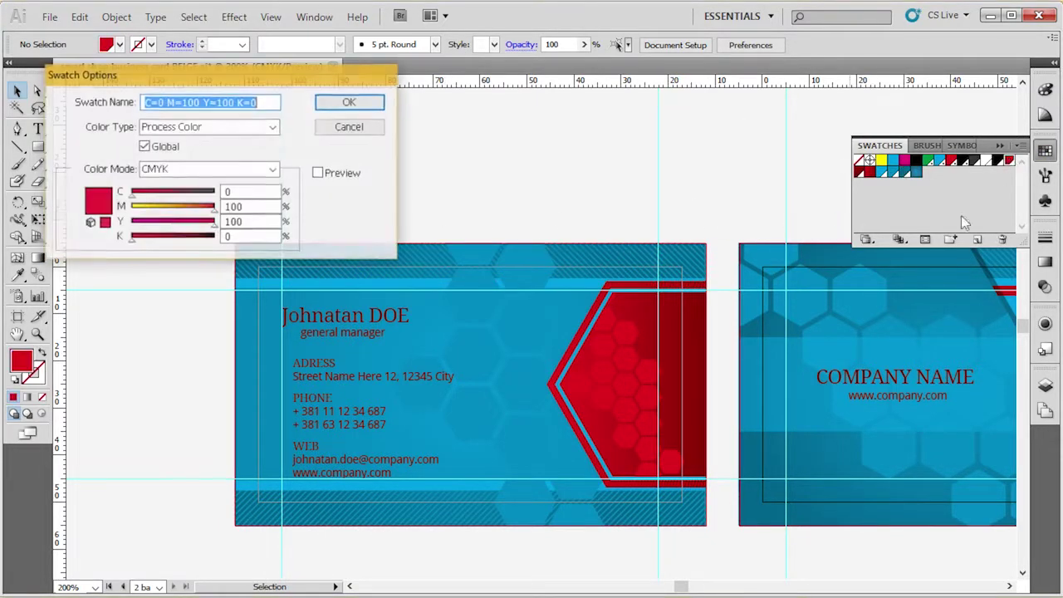
{"action": "double_click", "coordinate": [241, 207]}
{"action": "type", "text": "0"}
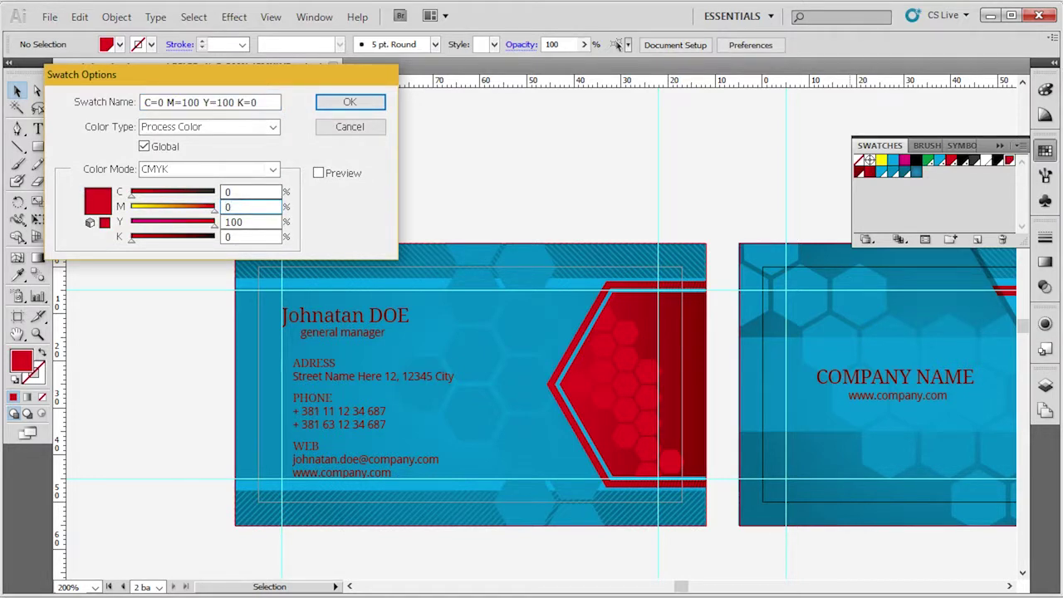
{"action": "key", "text": "Tab"}
{"action": "key", "text": "Return"}
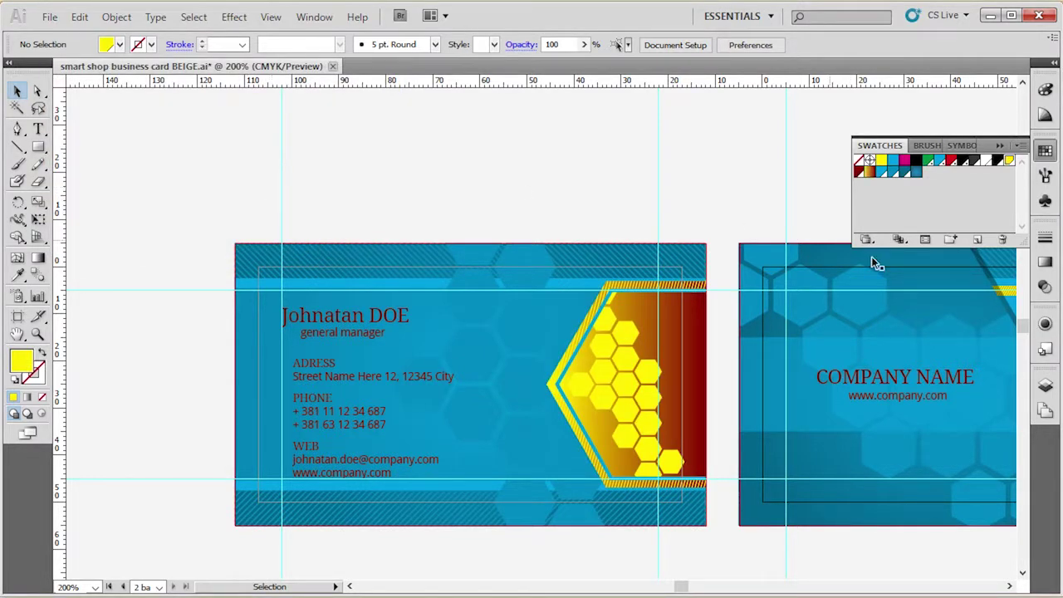
Set the dark red swatch's magenta to 0, making it olive C=0 M=0 Y=100 K=50.
{"action": "double_click", "coordinate": [859, 170]}
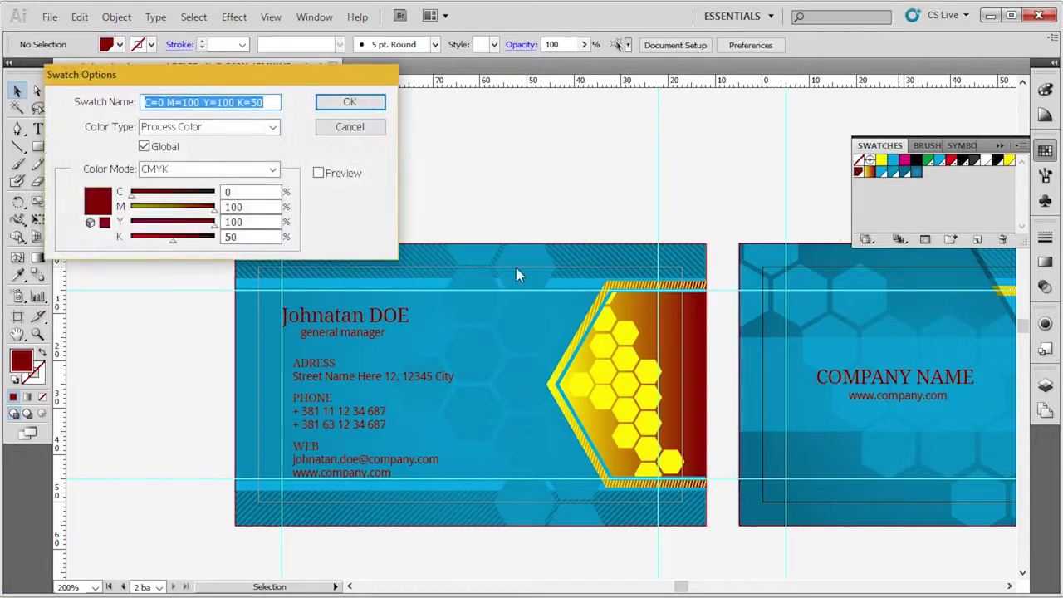
{"action": "left_click", "coordinate": [318, 173]}
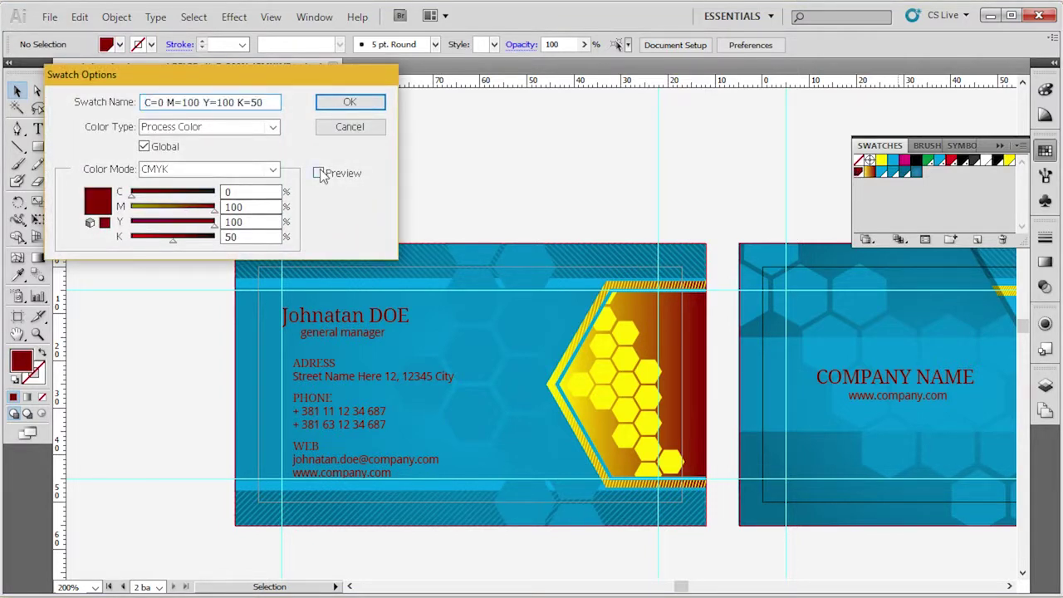
{"action": "double_click", "coordinate": [264, 208]}
{"action": "type", "text": "0"}
{"action": "key", "text": "Tab"}
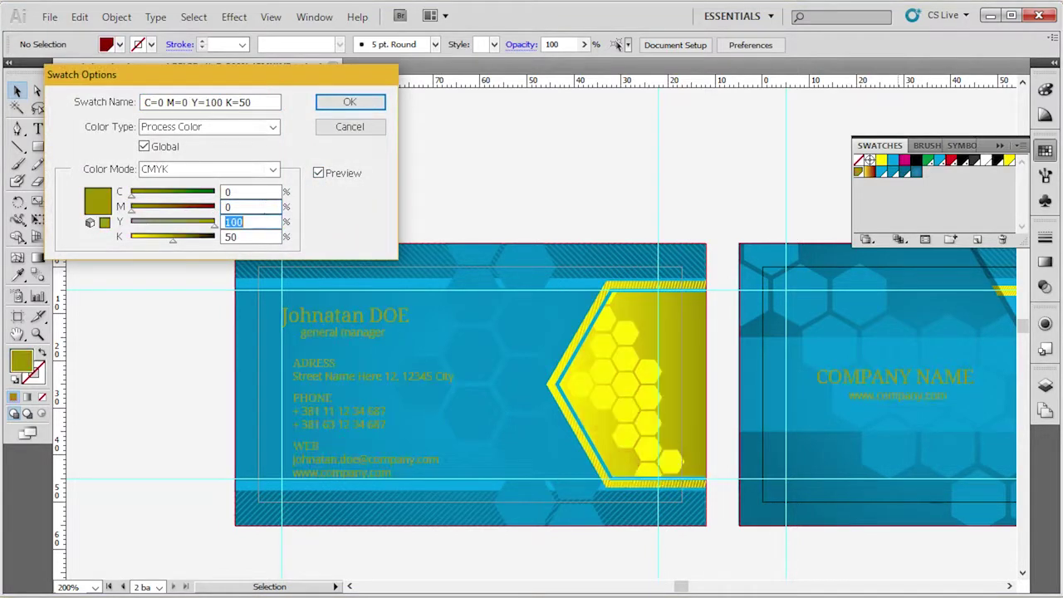
{"action": "left_click", "coordinate": [350, 102]}
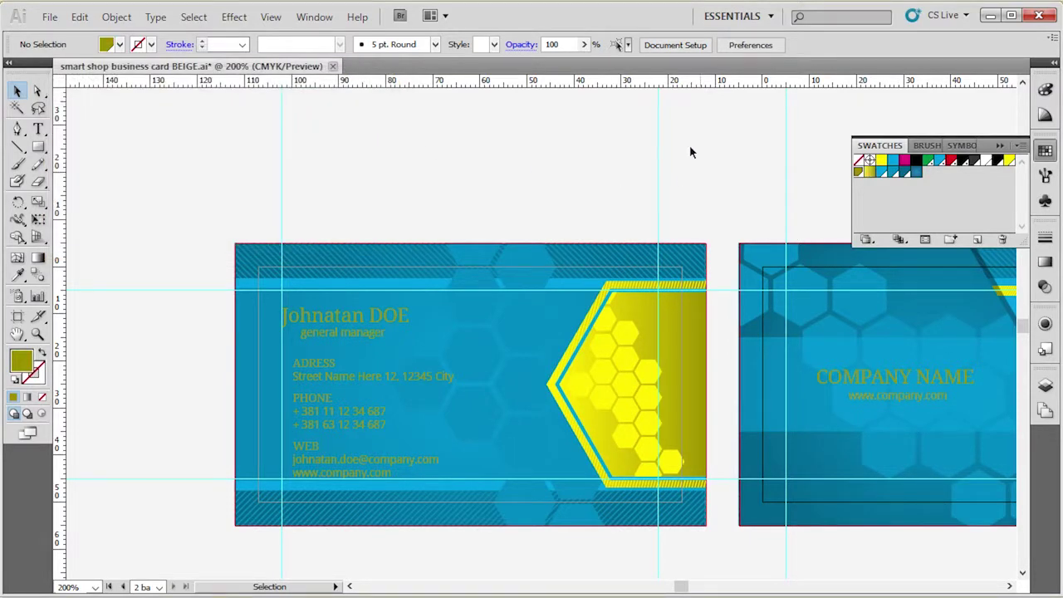
{"action": "left_click_drag", "start_coordinate": [538, 219], "coordinate": [666, 180]}
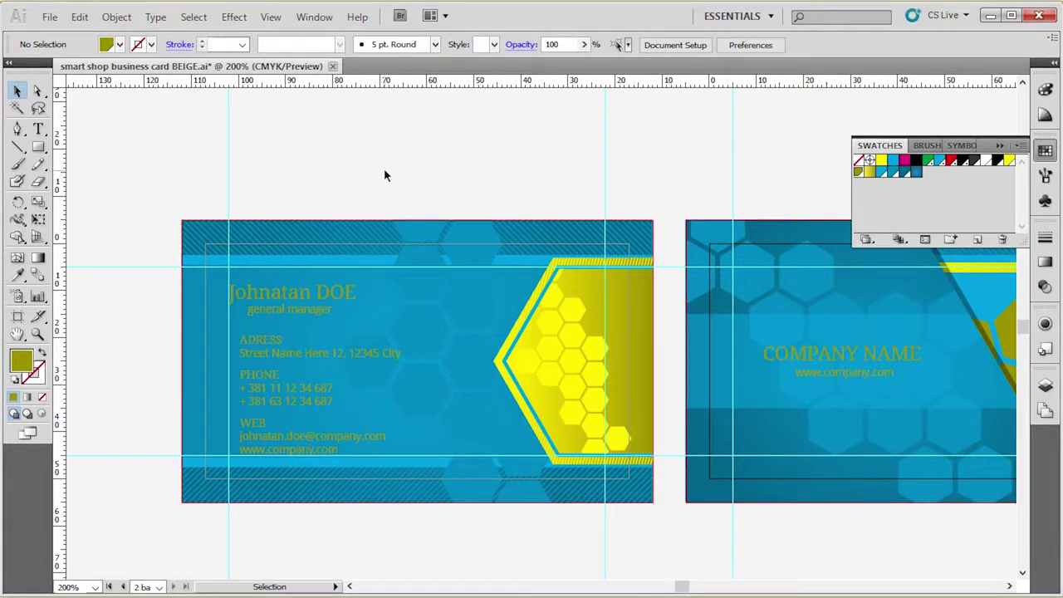
{"action": "left_click", "coordinate": [257, 304]}
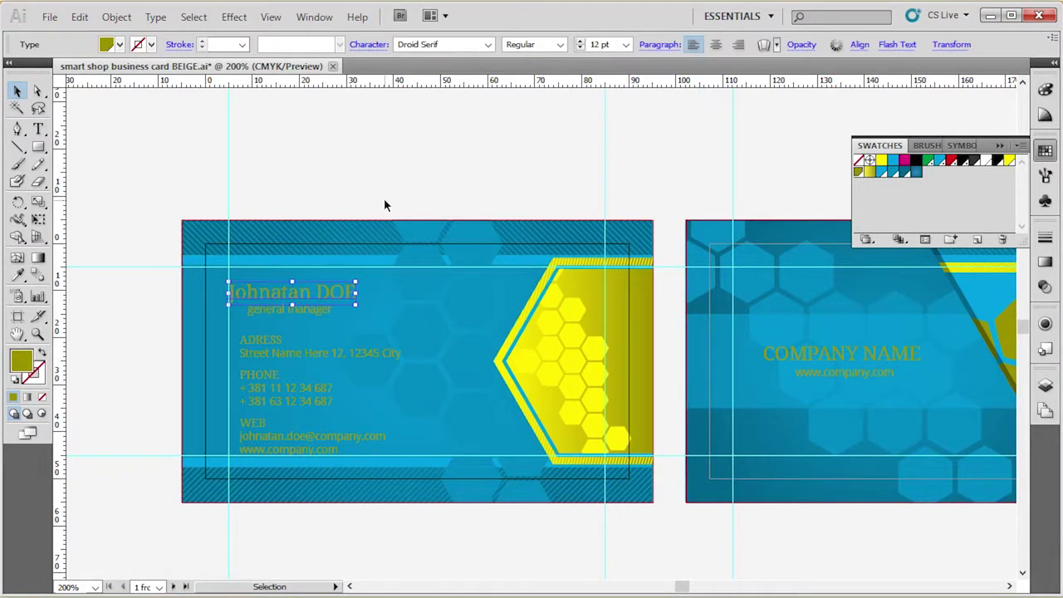
{"action": "left_click", "coordinate": [387, 202]}
Brighten the olive text swatch by lowering its black value to 20.
{"action": "double_click", "coordinate": [858, 172]}
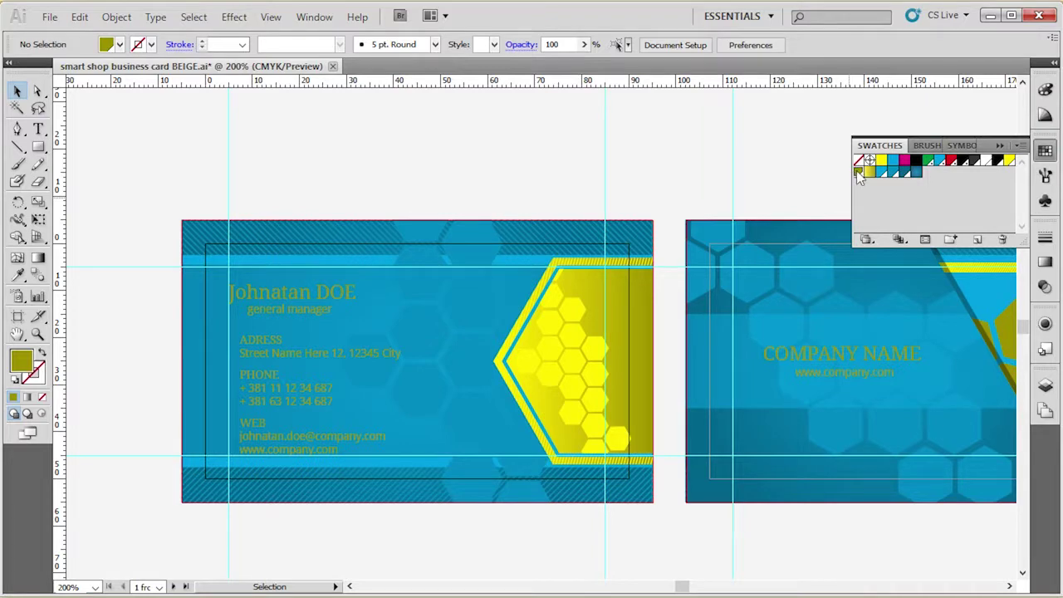
{"action": "left_click", "coordinate": [252, 237]}
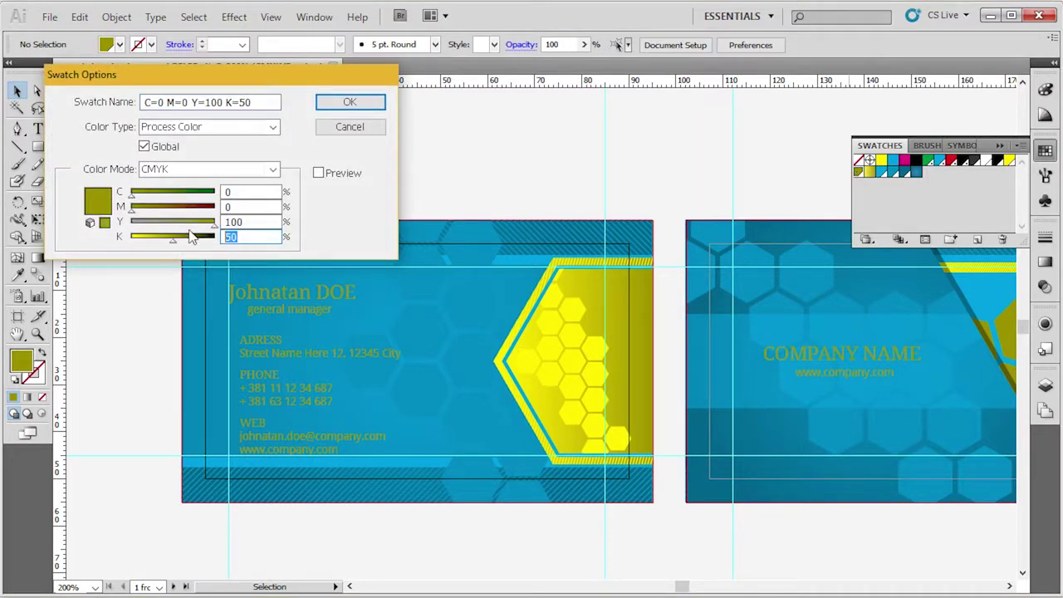
{"action": "type", "text": "20"}
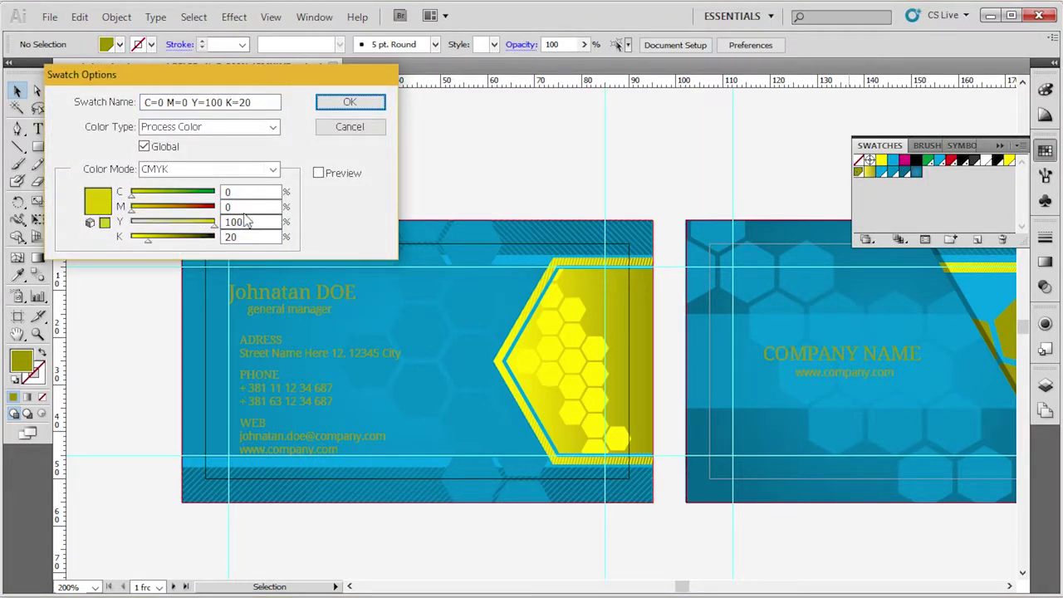
{"action": "left_click", "coordinate": [349, 102]}
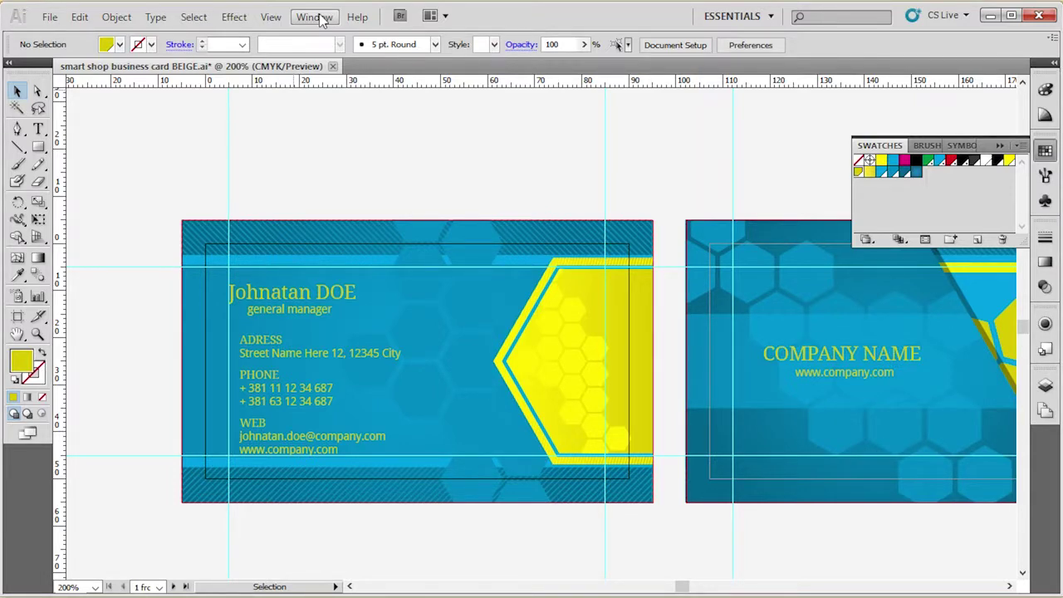
{"action": "left_click", "coordinate": [320, 18]}
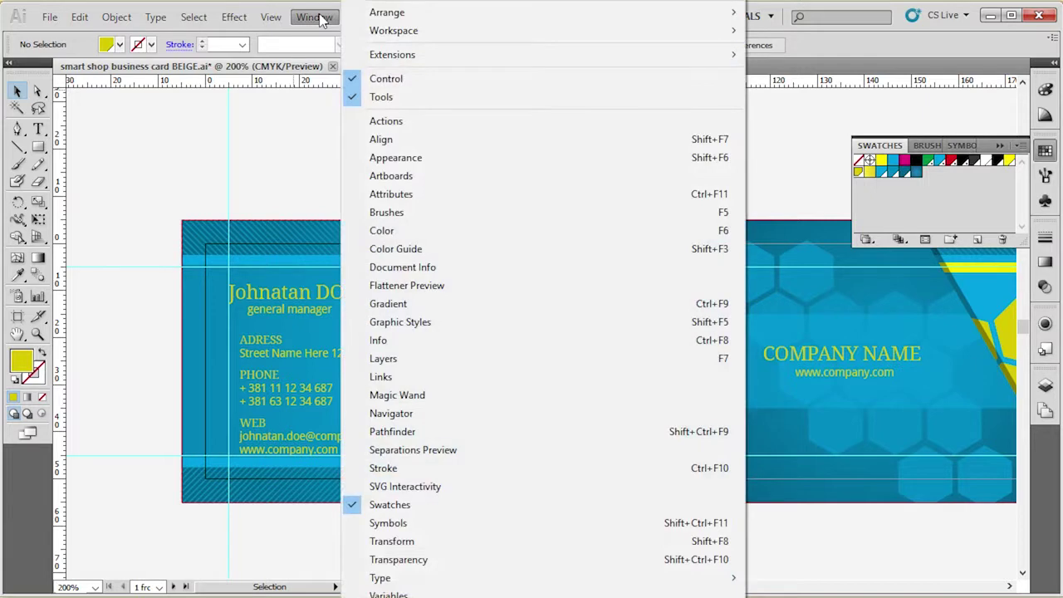
Show the Character panel at the upper left, expanded to its full set of type options.
{"action": "mouse_move", "coordinate": [428, 577]}
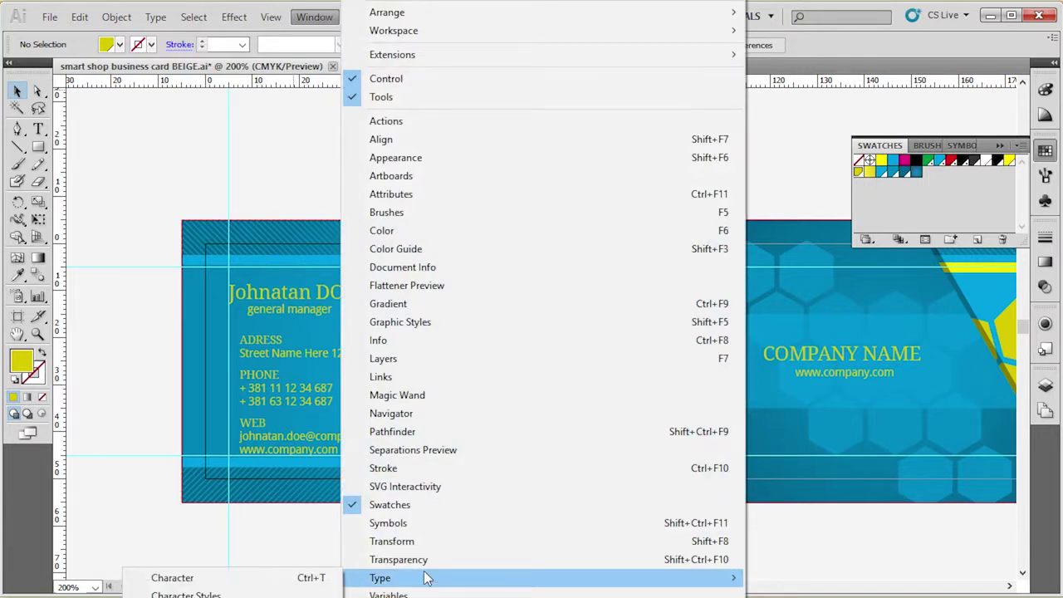
{"action": "left_click", "coordinate": [200, 579]}
{"action": "left_click_drag", "start_coordinate": [494, 16], "coordinate": [223, 102]}
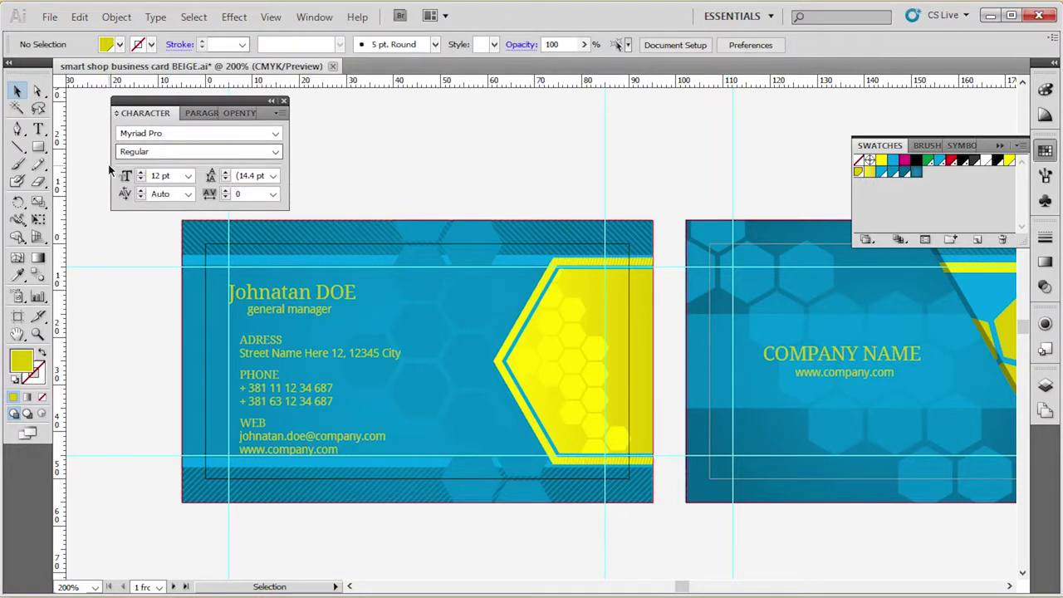
{"action": "left_click", "coordinate": [346, 300]}
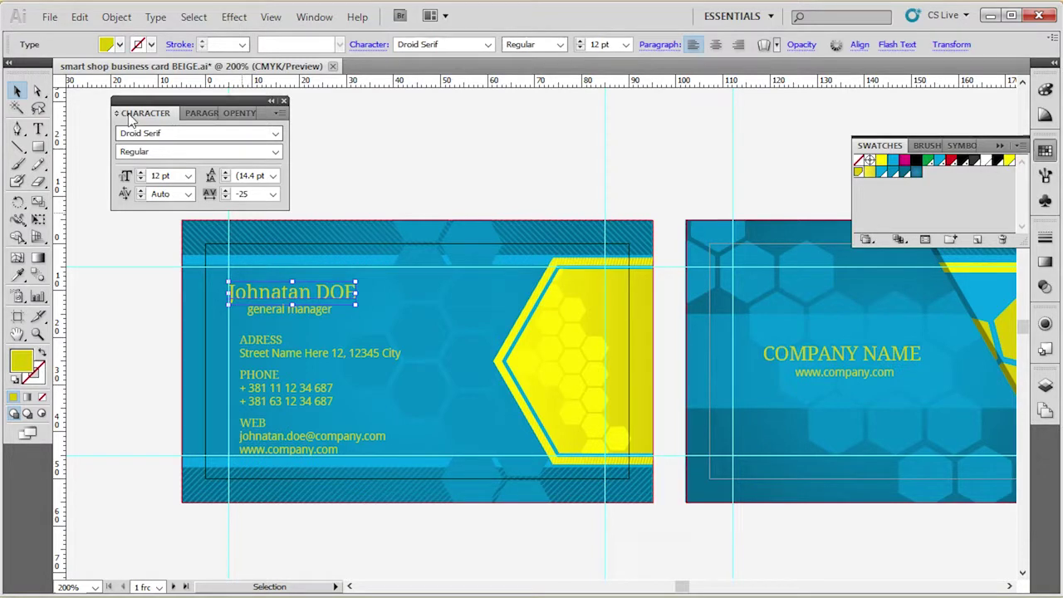
{"action": "left_click", "coordinate": [117, 115]}
{"action": "left_click", "coordinate": [117, 114]}
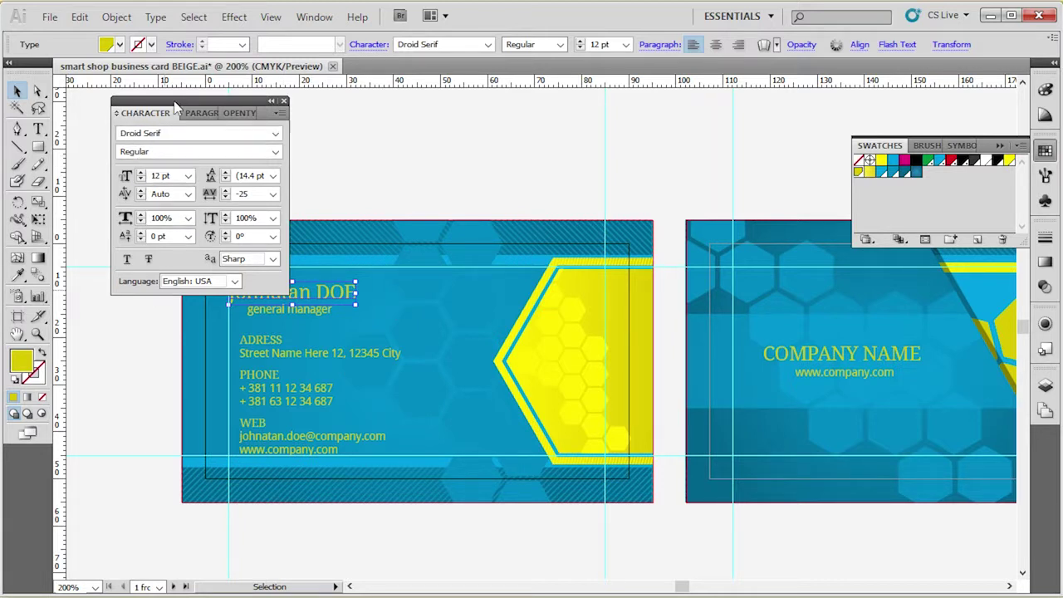
{"action": "left_click_drag", "start_coordinate": [176, 107], "coordinate": [139, 108]}
{"action": "left_click", "coordinate": [358, 135]}
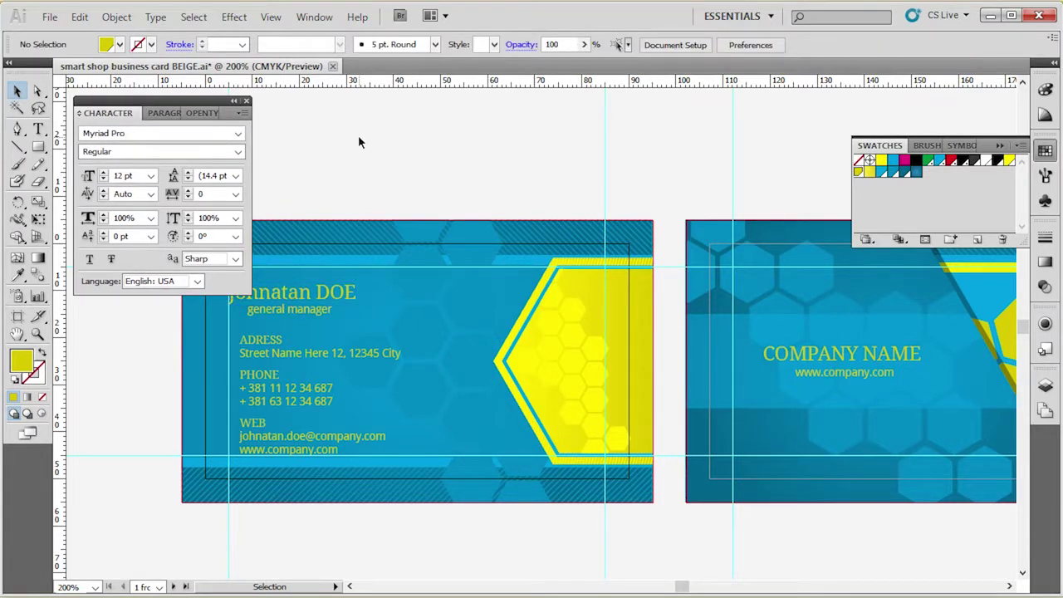
Replace the card's placeholder name with the new cardholder's full name.
{"action": "scroll", "coordinate": [617, 327], "scroll_direction": "down", "scroll_amount": 1}
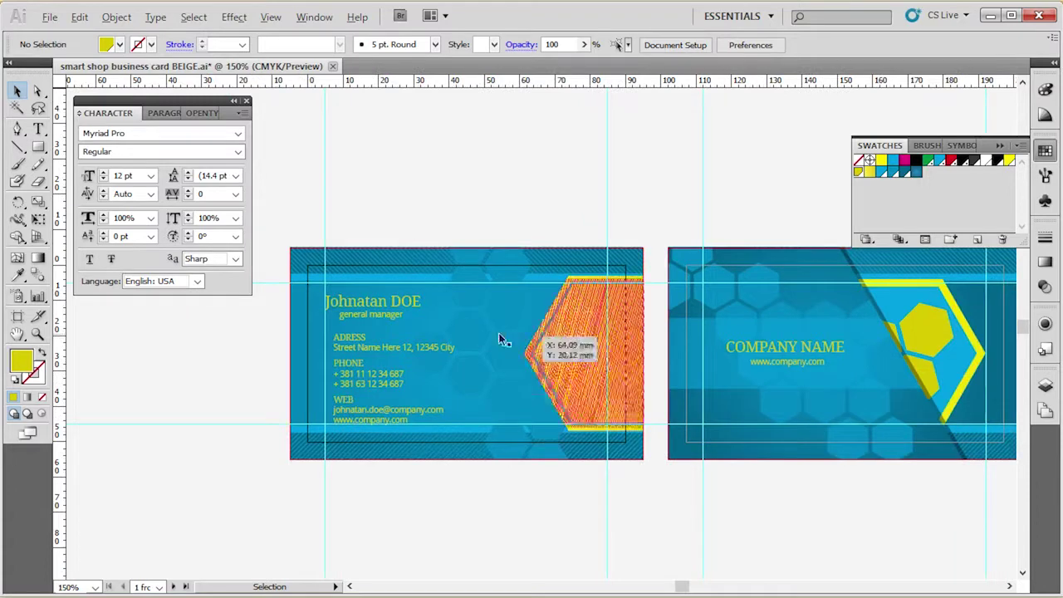
{"action": "scroll", "coordinate": [308, 304], "scroll_direction": "up", "scroll_amount": 4}
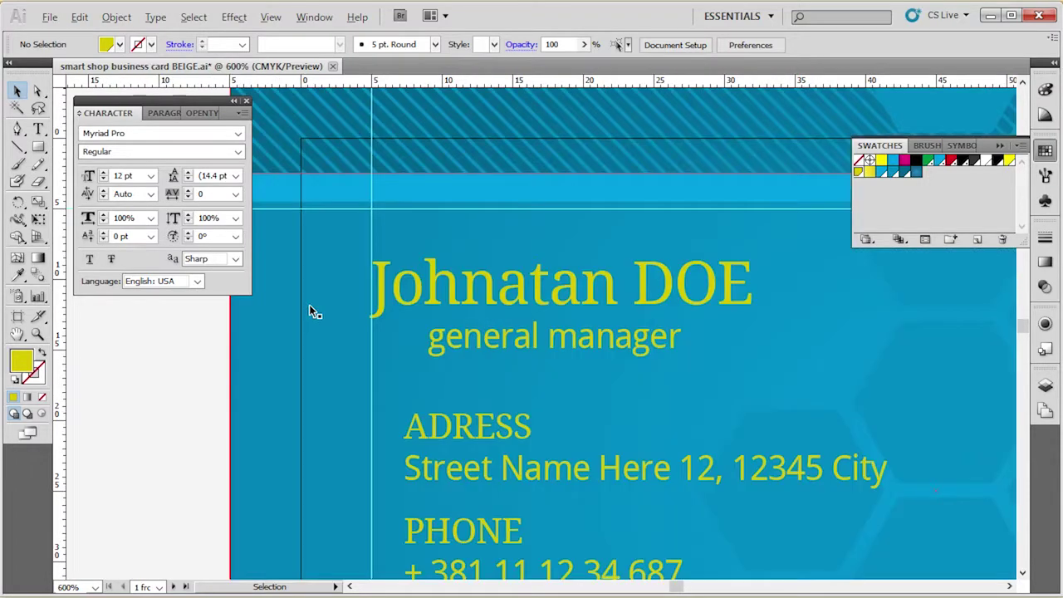
{"action": "left_click", "coordinate": [487, 297]}
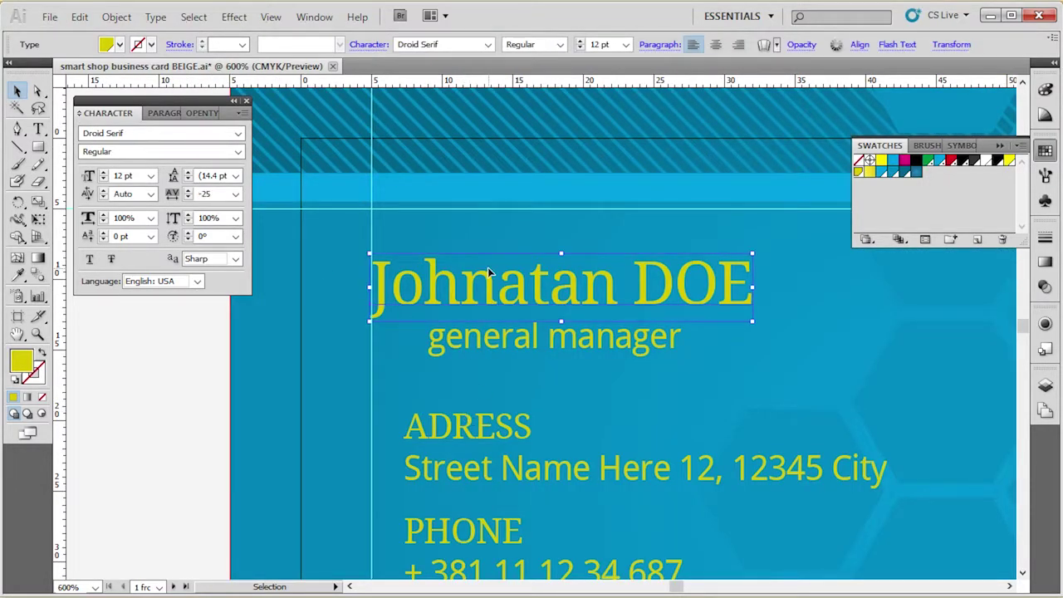
{"action": "key", "text": "t"}
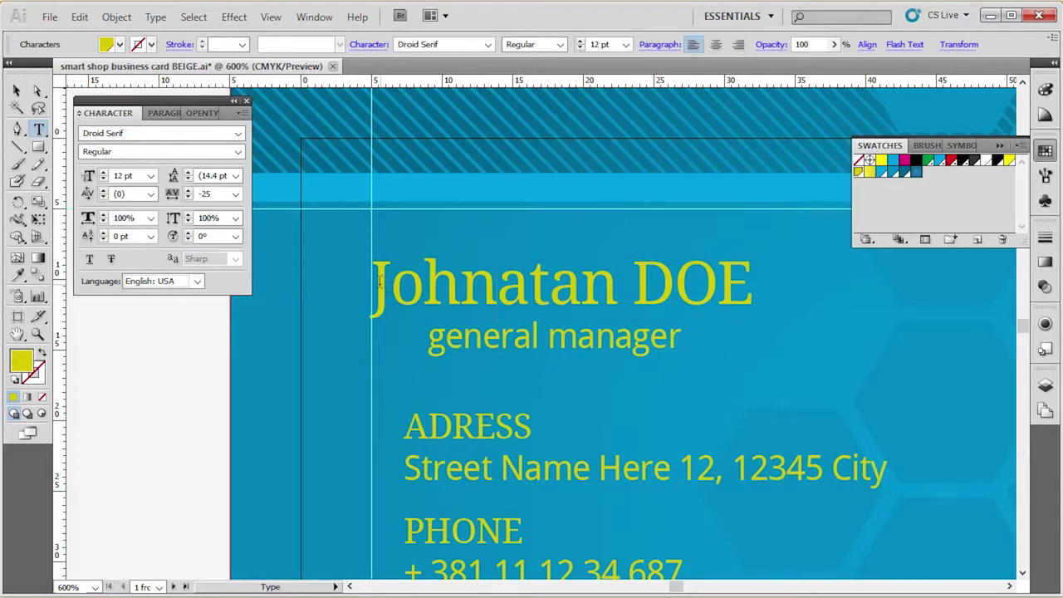
{"action": "left_click_drag", "start_coordinate": [374, 282], "coordinate": [795, 283]}
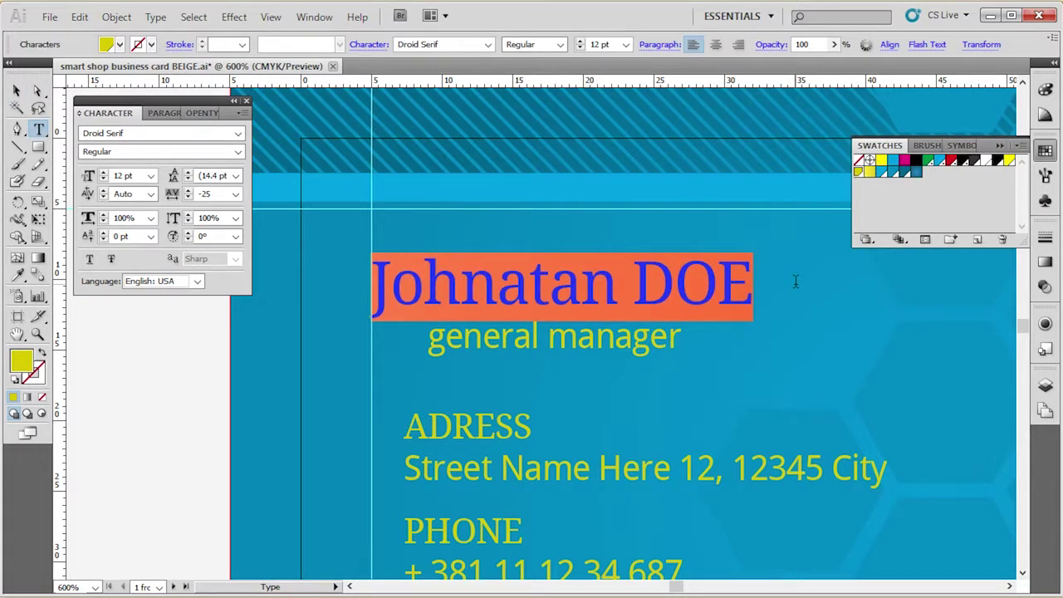
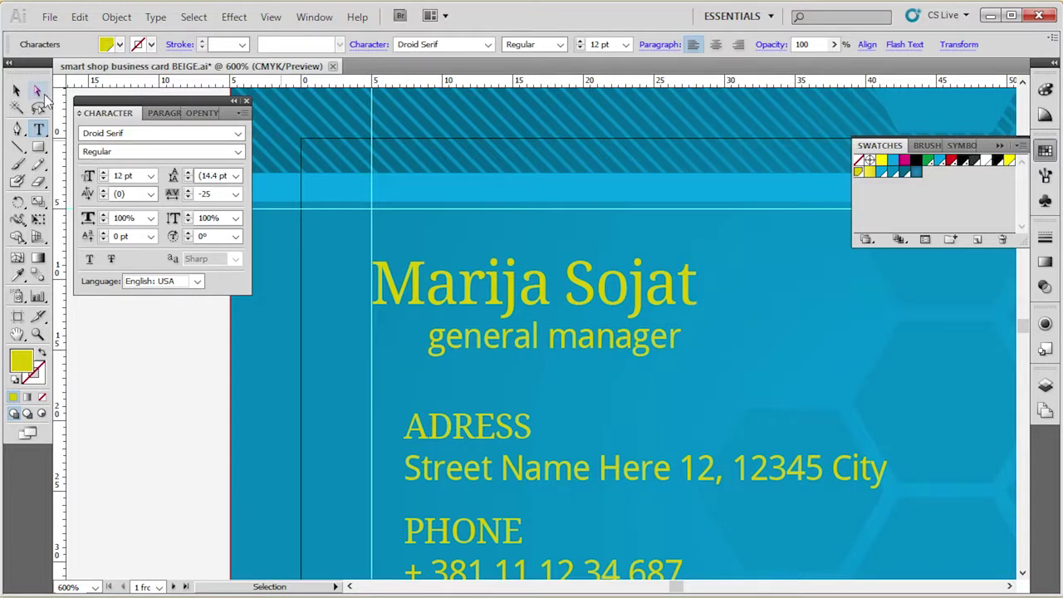
{"action": "left_click", "coordinate": [16, 90]}
Change the job title text from 'general manager' to 'Manager'.
{"action": "left_click", "coordinate": [570, 340]}
{"action": "double_click", "coordinate": [561, 334]}
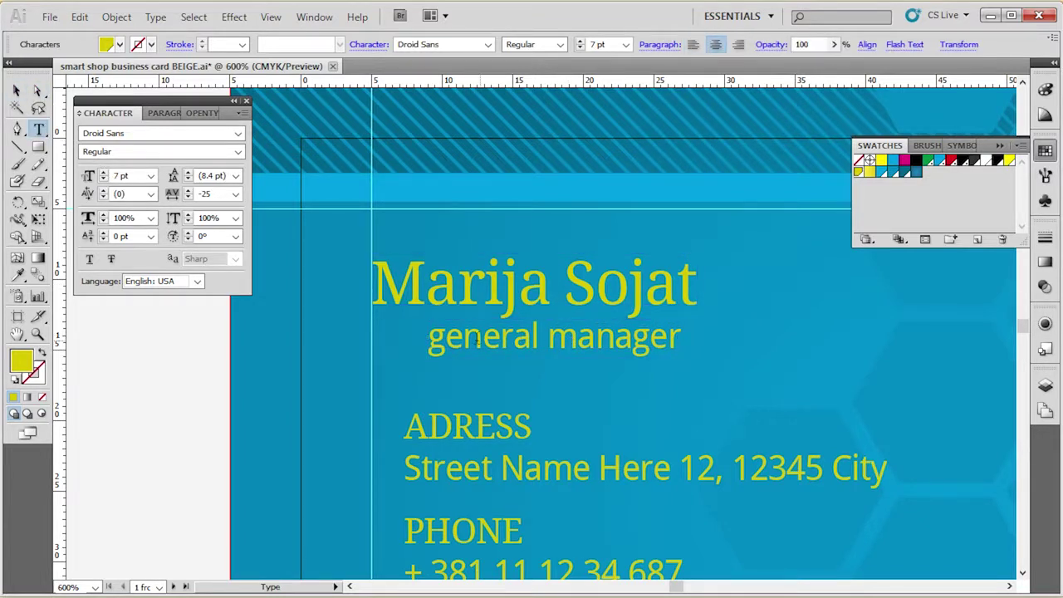
{"action": "left_click_drag", "start_coordinate": [431, 335], "coordinate": [716, 342]}
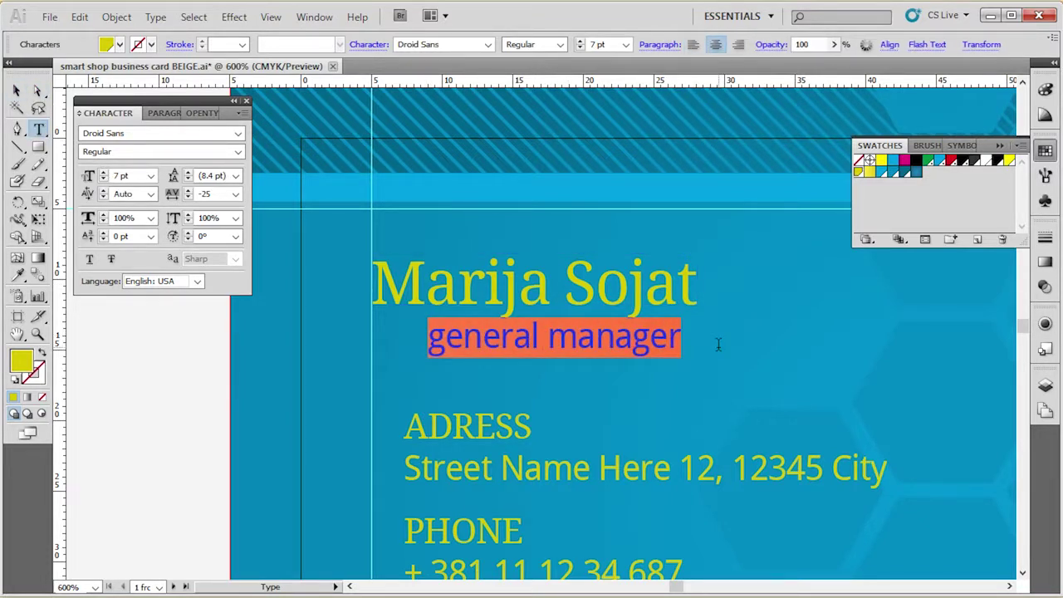
{"action": "type", "text": "Manager"}
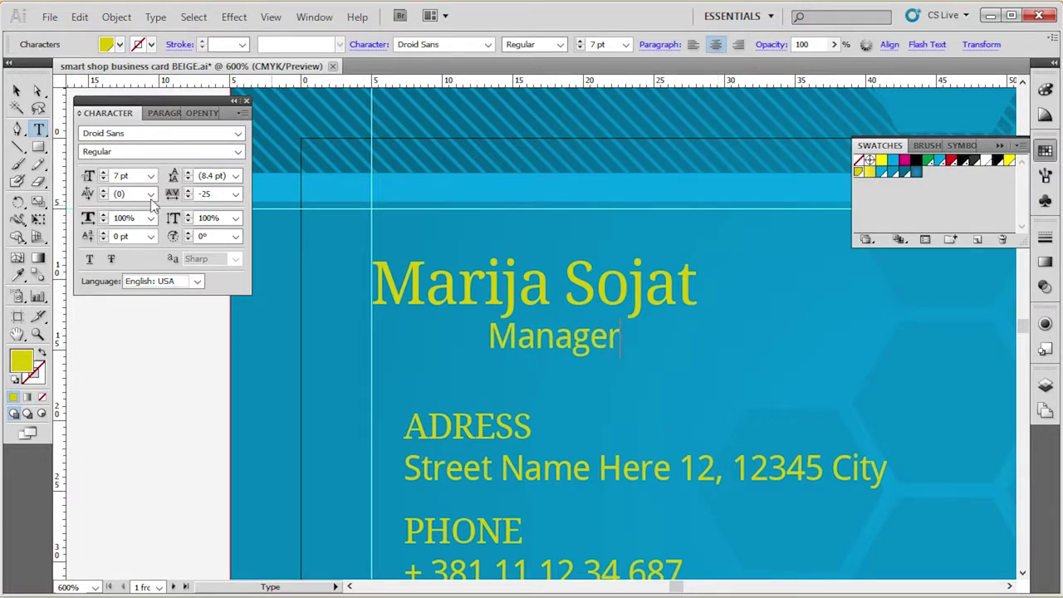
{"action": "left_click", "coordinate": [16, 90]}
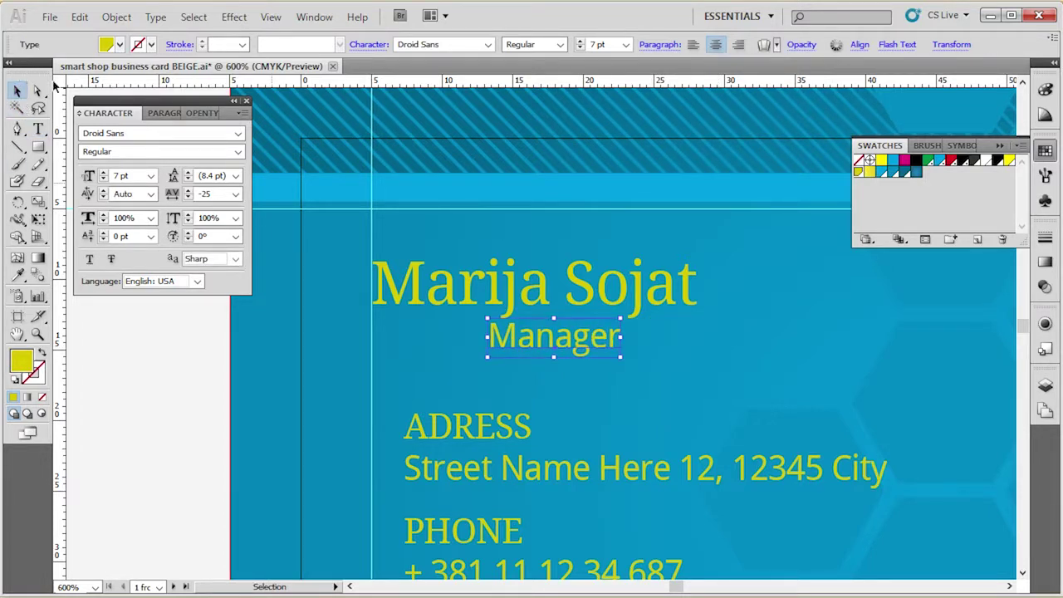
Nudge the Manager title slightly left so it sits centred beneath the name.
{"action": "left_click", "coordinate": [544, 283], "text": "shift"}
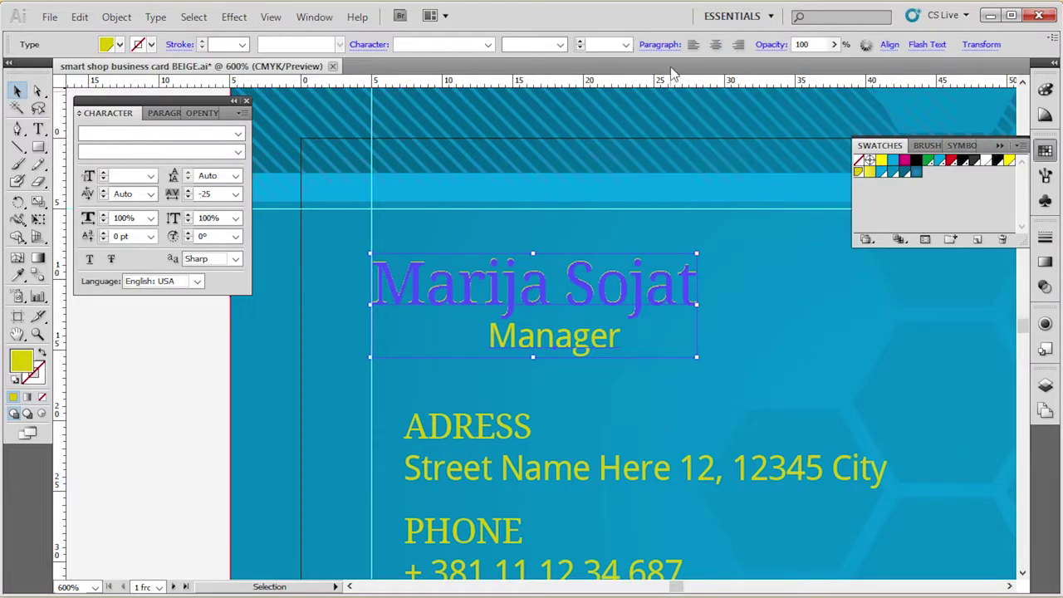
{"action": "left_click", "coordinate": [163, 399]}
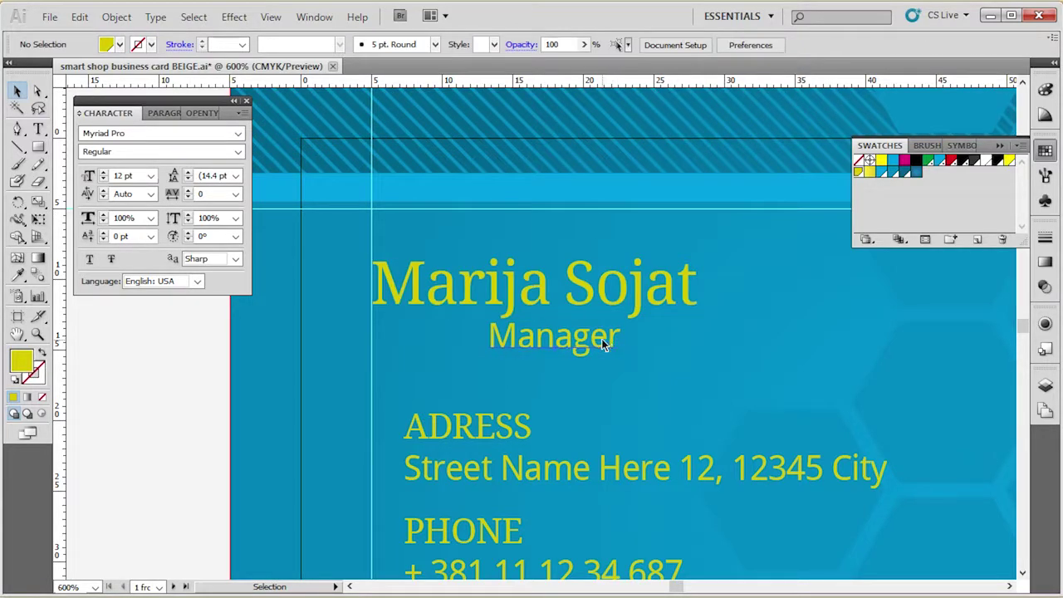
{"action": "left_click_drag", "start_coordinate": [606, 338], "coordinate": [595, 338]}
{"action": "left_click", "coordinate": [127, 394]}
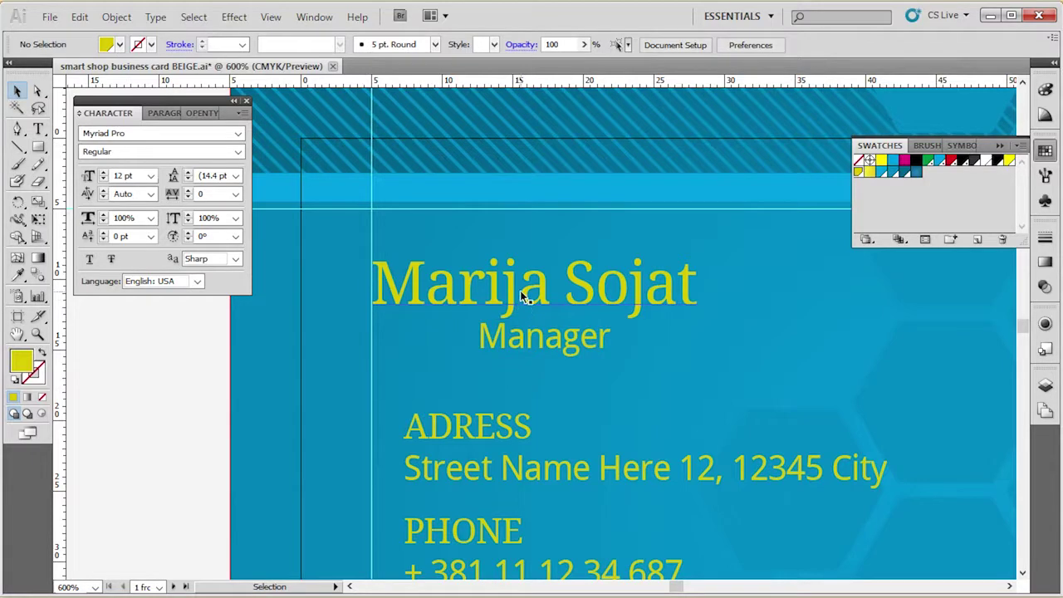
{"action": "left_click", "coordinate": [530, 334]}
{"action": "left_click", "coordinate": [171, 378]}
{"action": "left_click", "coordinate": [541, 298]}
{"action": "left_click", "coordinate": [536, 343]}
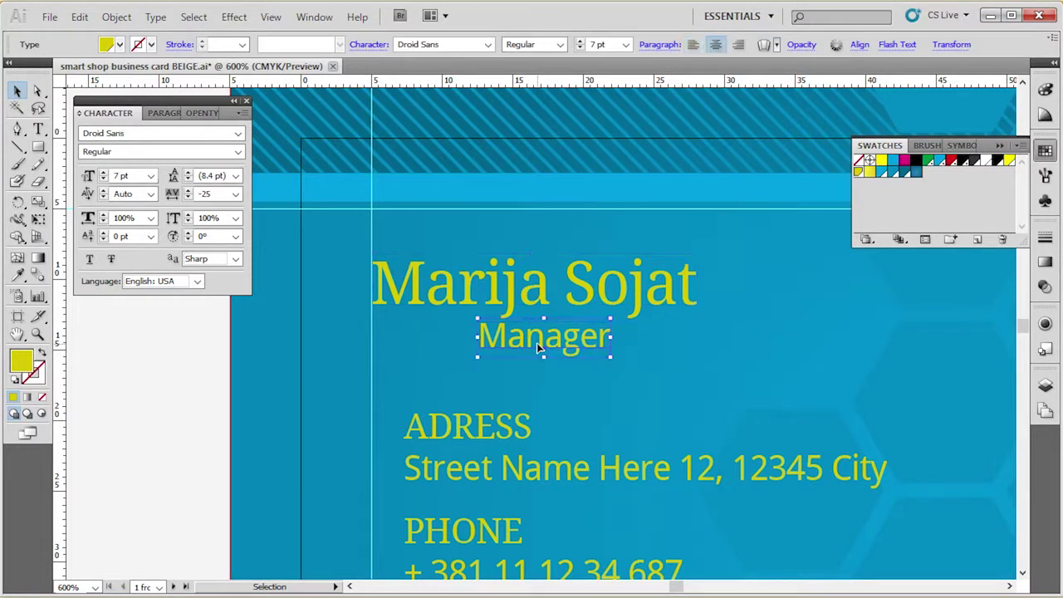
{"action": "scroll", "coordinate": [555, 303], "scroll_direction": "down", "scroll_amount": 1}
{"action": "left_click", "coordinate": [175, 317]}
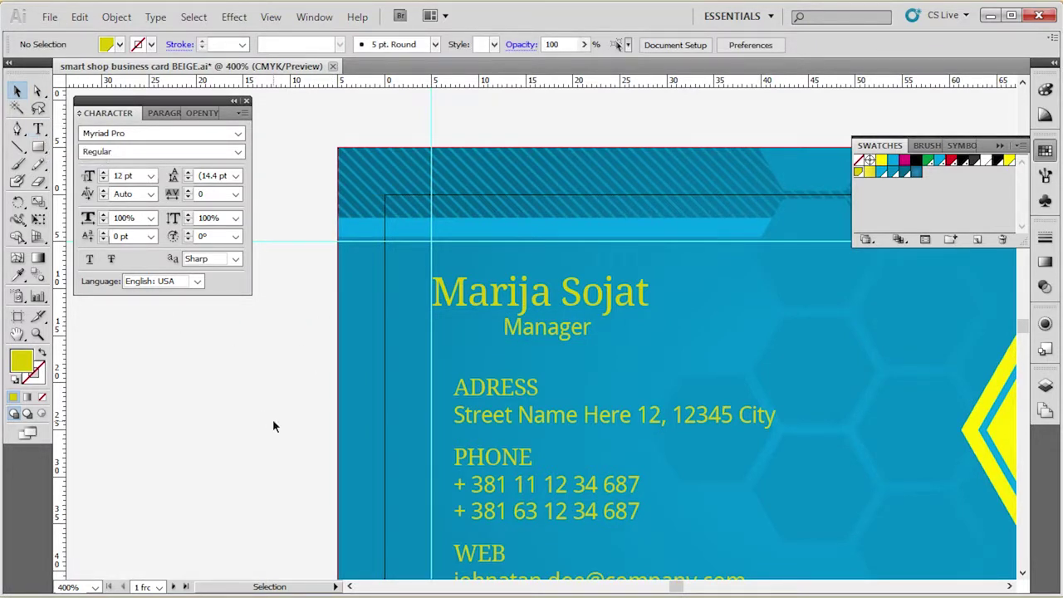
{"action": "key", "text": "t"}
{"action": "left_click_drag", "start_coordinate": [435, 290], "coordinate": [699, 288]}
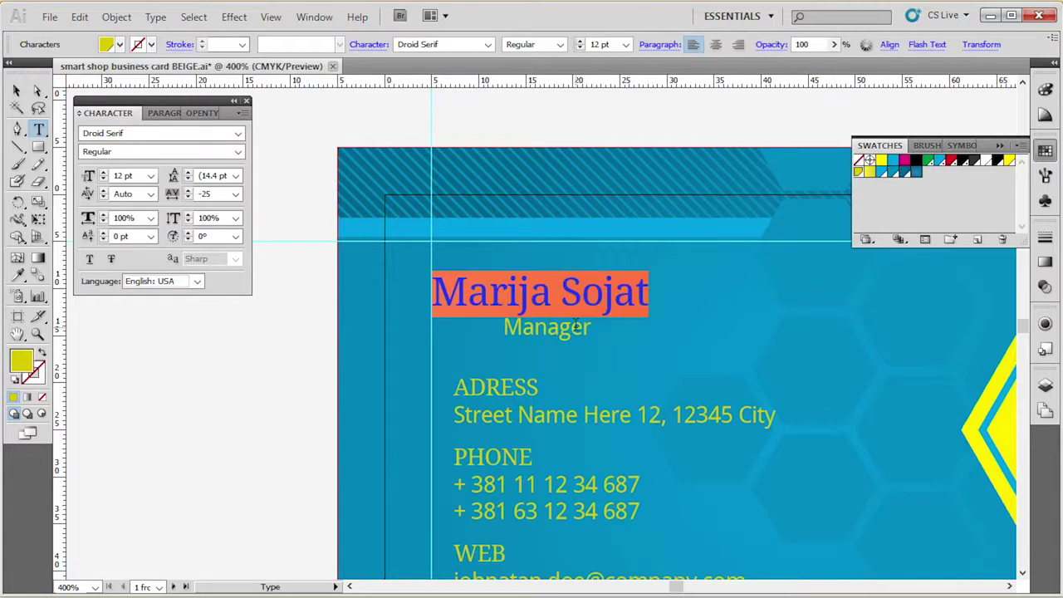
{"action": "key", "text": "Escape"}
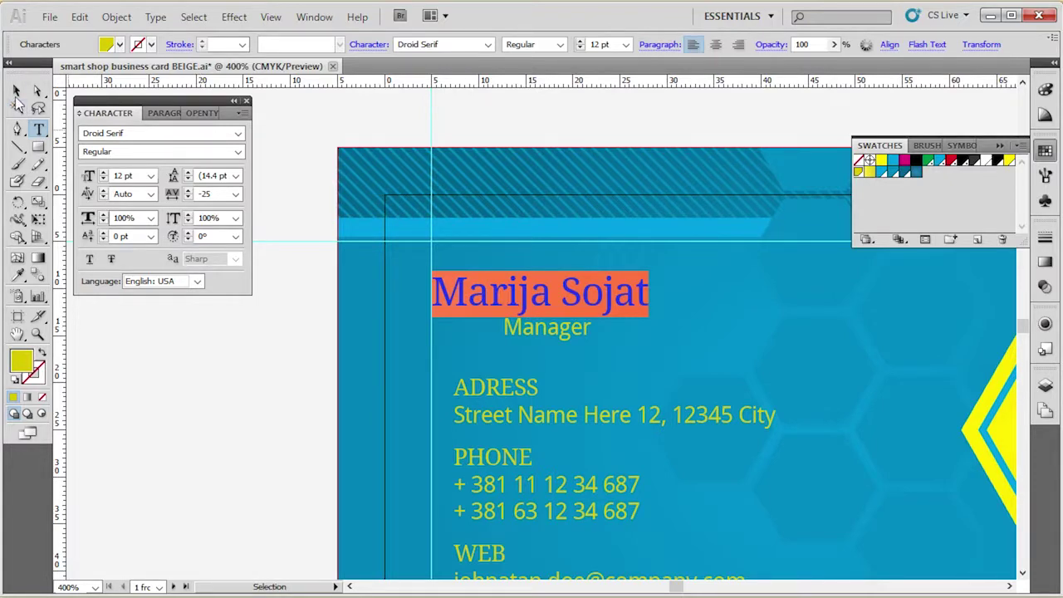